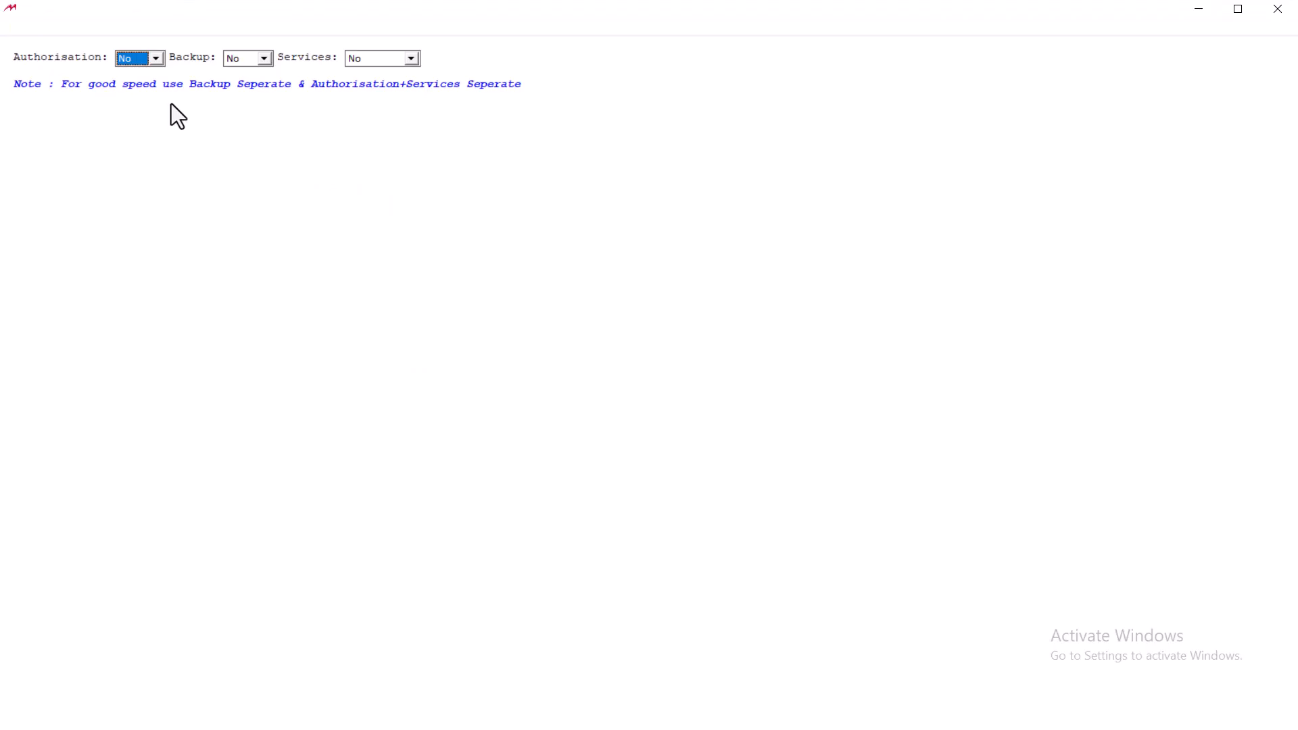
Step: Dismiss the startup authorisation and registration screens, and open the ledger budget of OFFICE EXPENSES
key(Escape)
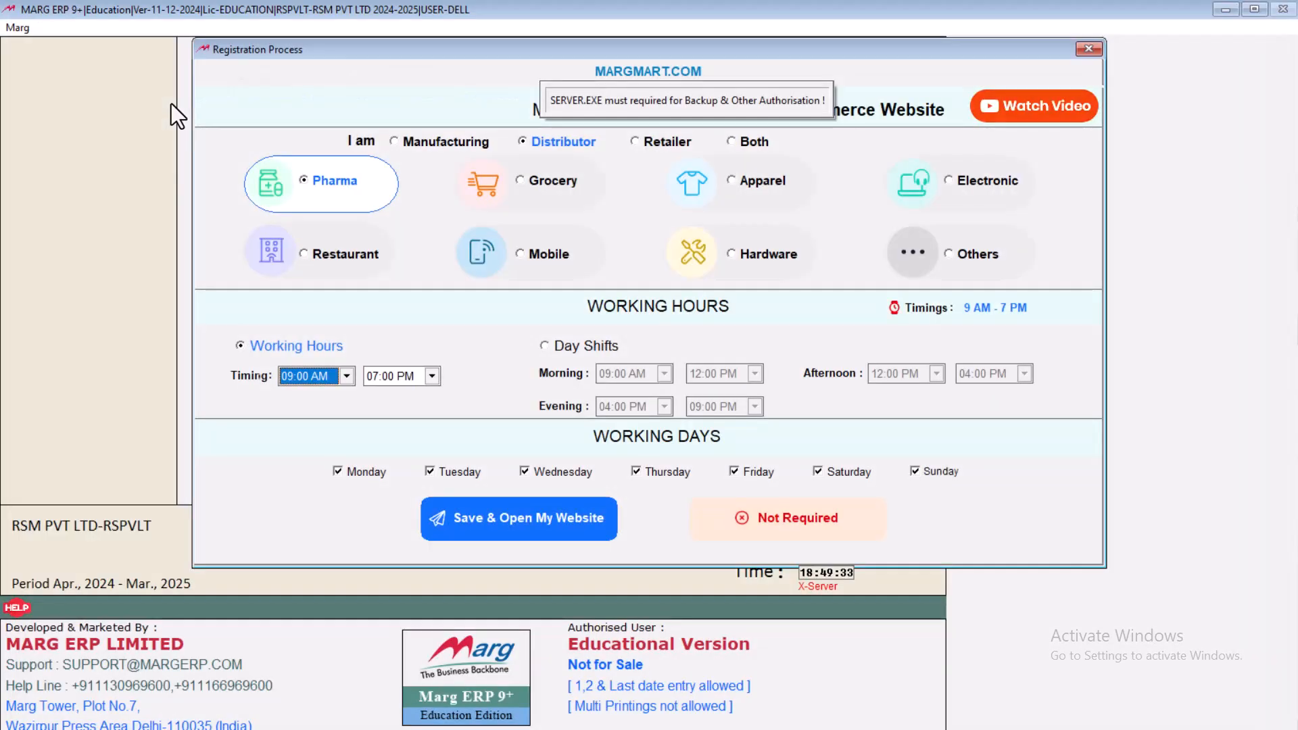
key(Escape)
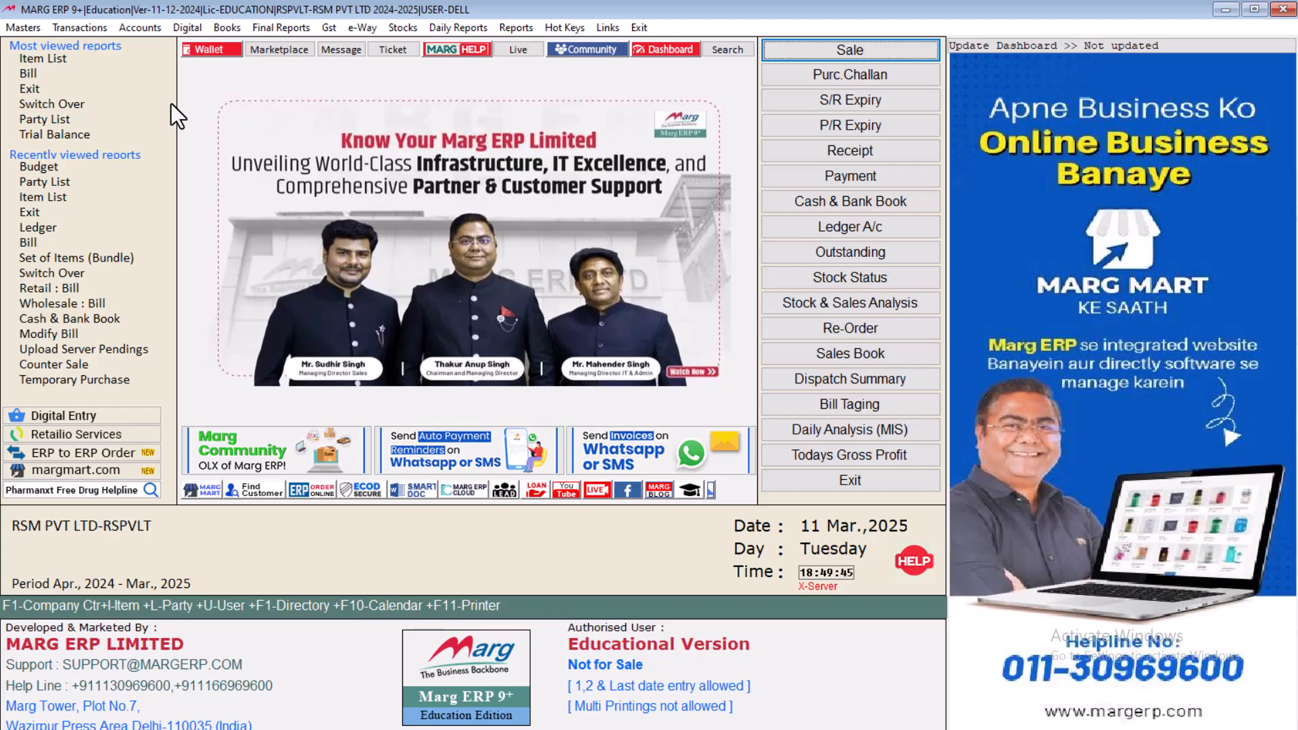
click(21, 27)
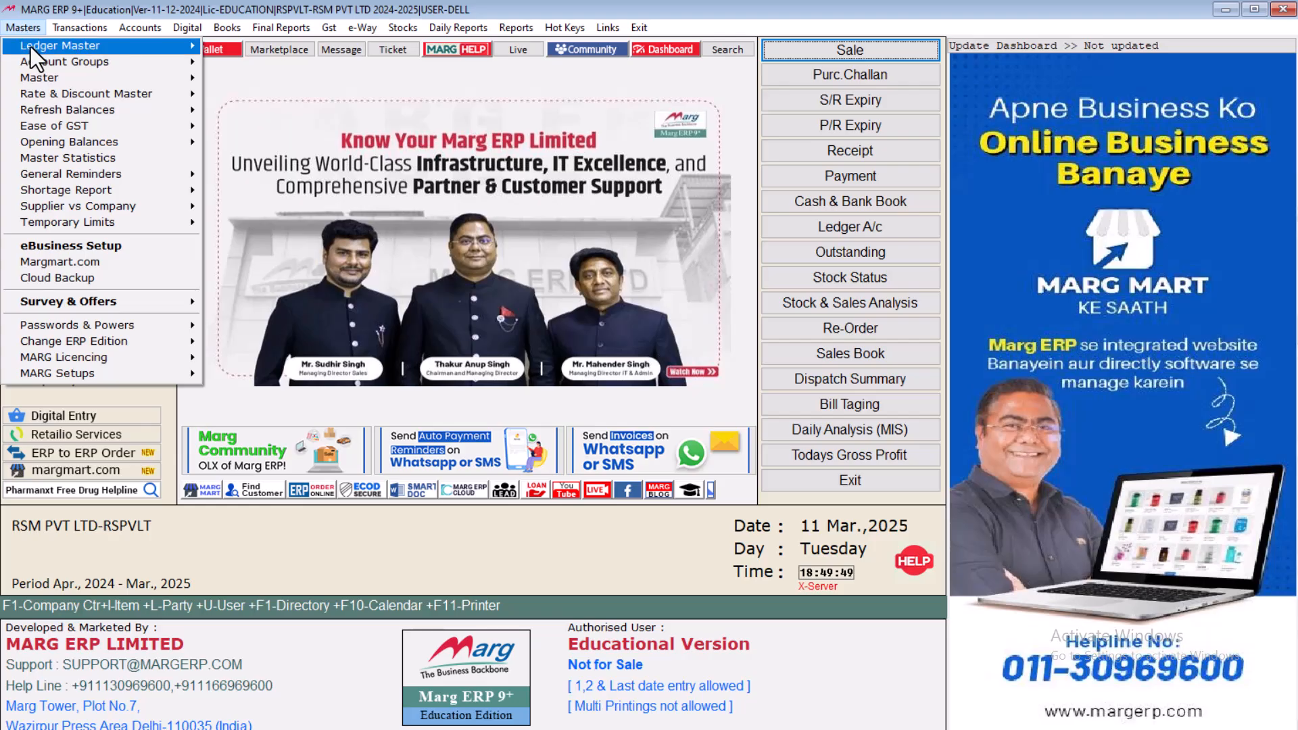
mouse_move(166, 48)
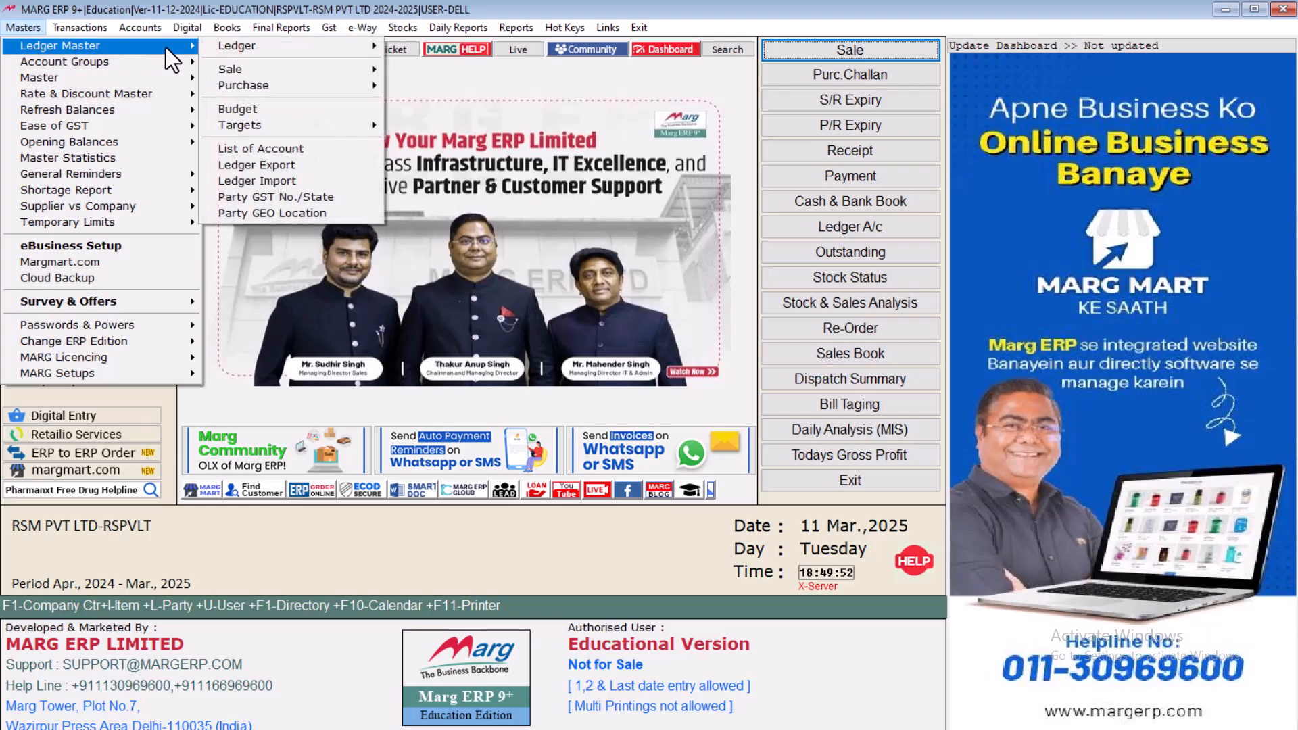
click(237, 110)
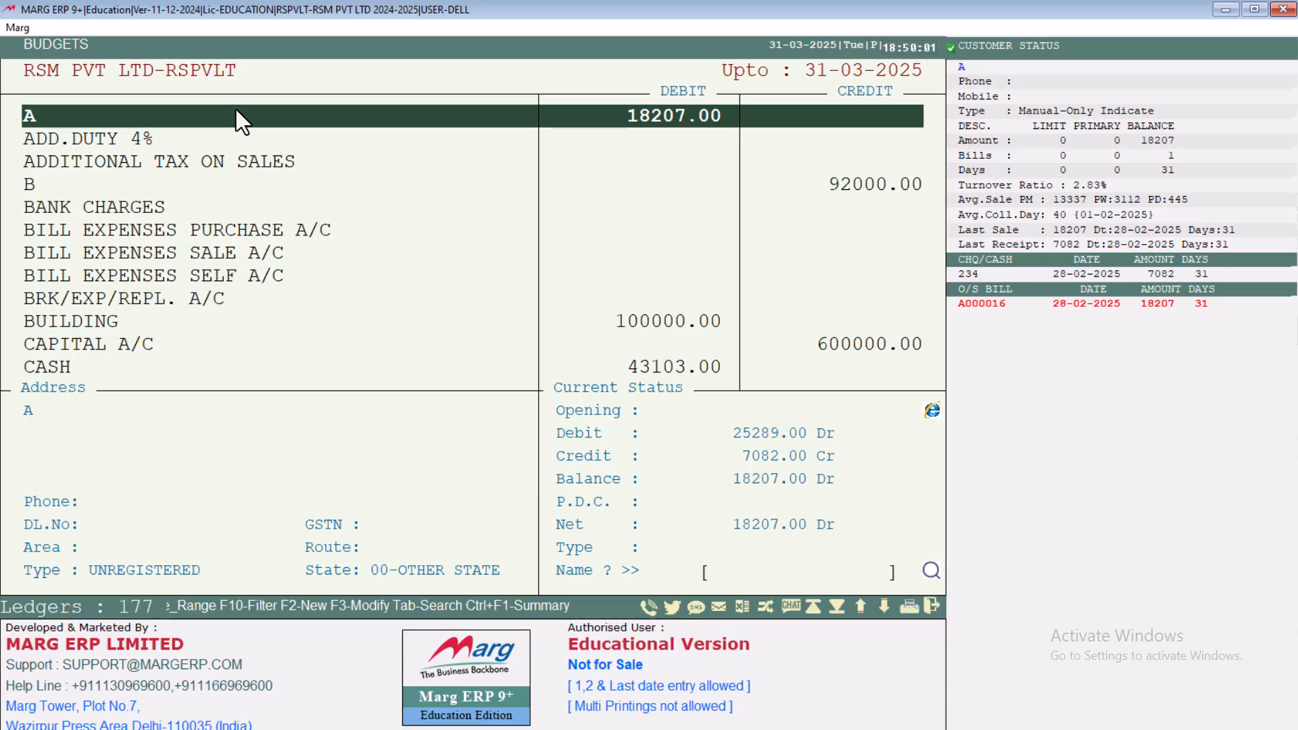
text(OFF)
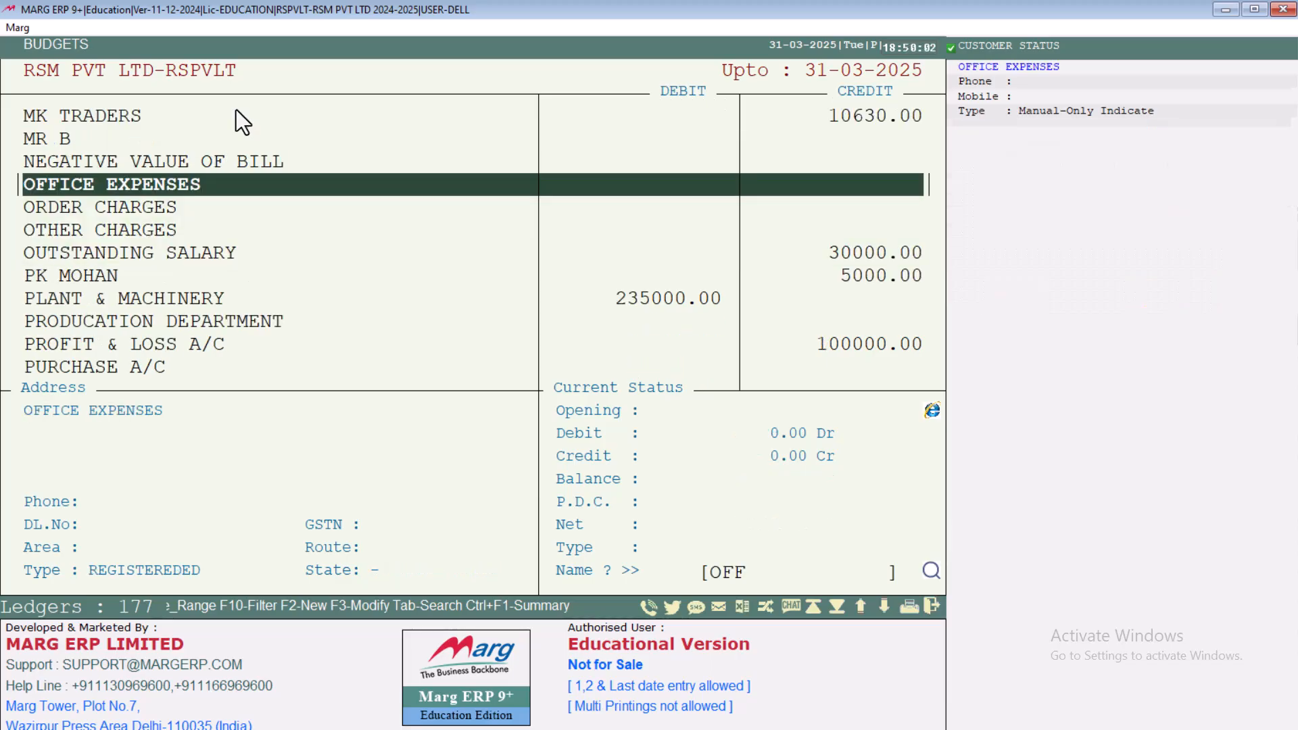
key(Return)
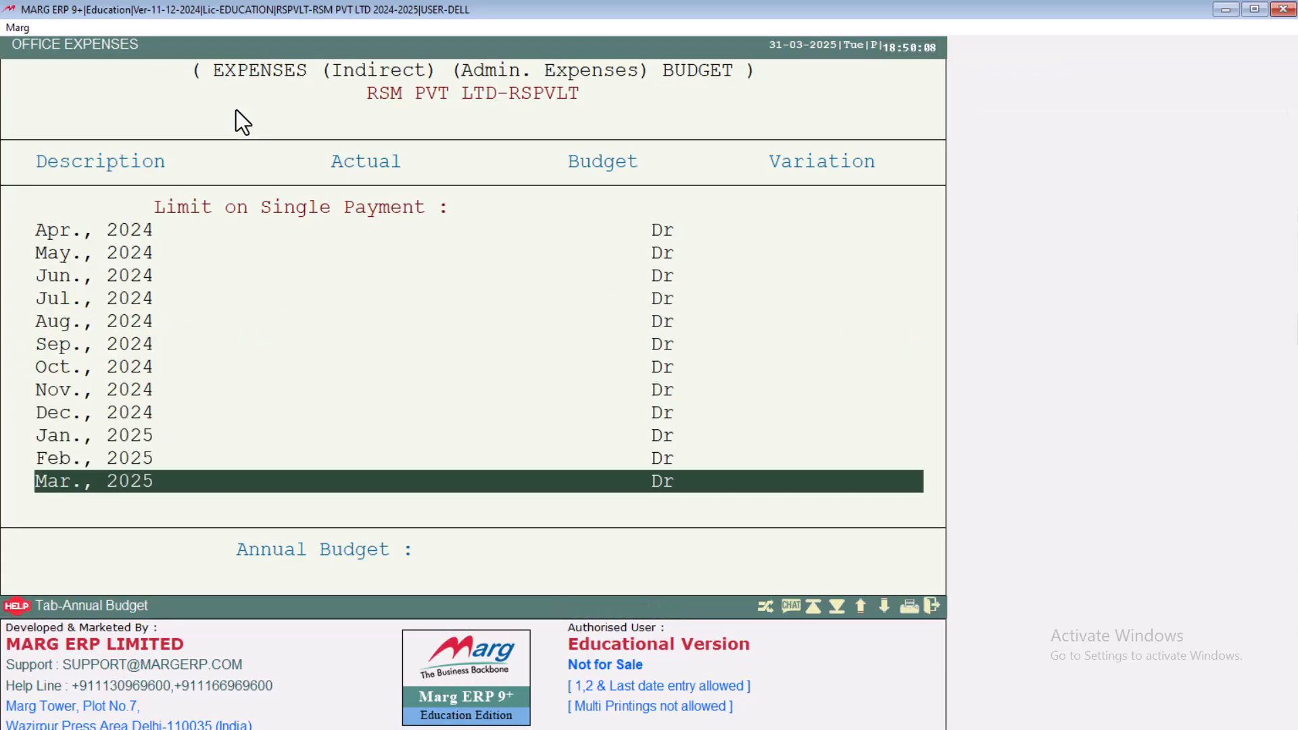
Step: Set the OFFICE EXPENSES budget for March 2025 to 10000 and return to the main screen
key(Up)
key(Up)
key(Up)
key(Up)
key(Up)
key(Up)
key(Up)
key(Down)
key(Down)
key(Down)
key(Down)
key(Down)
key(Down)
key(Down)
key(Return)
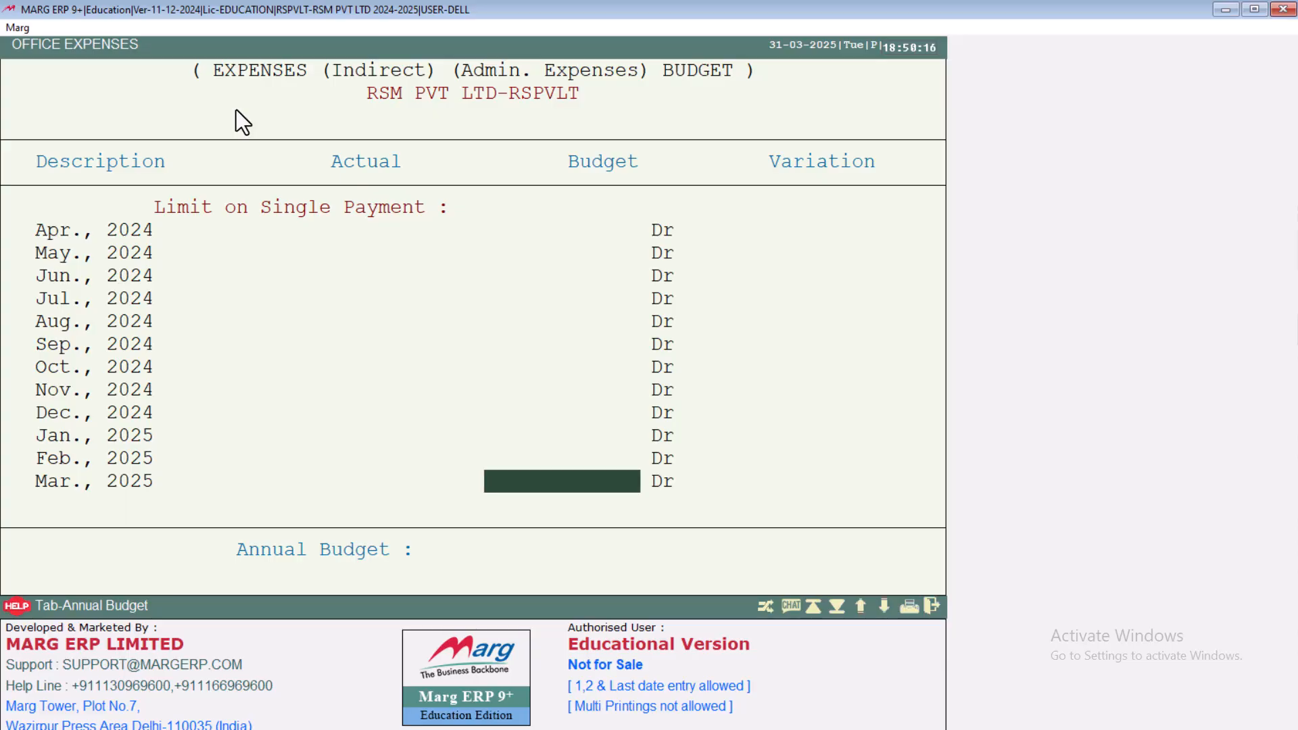
text(10000)
key(Return)
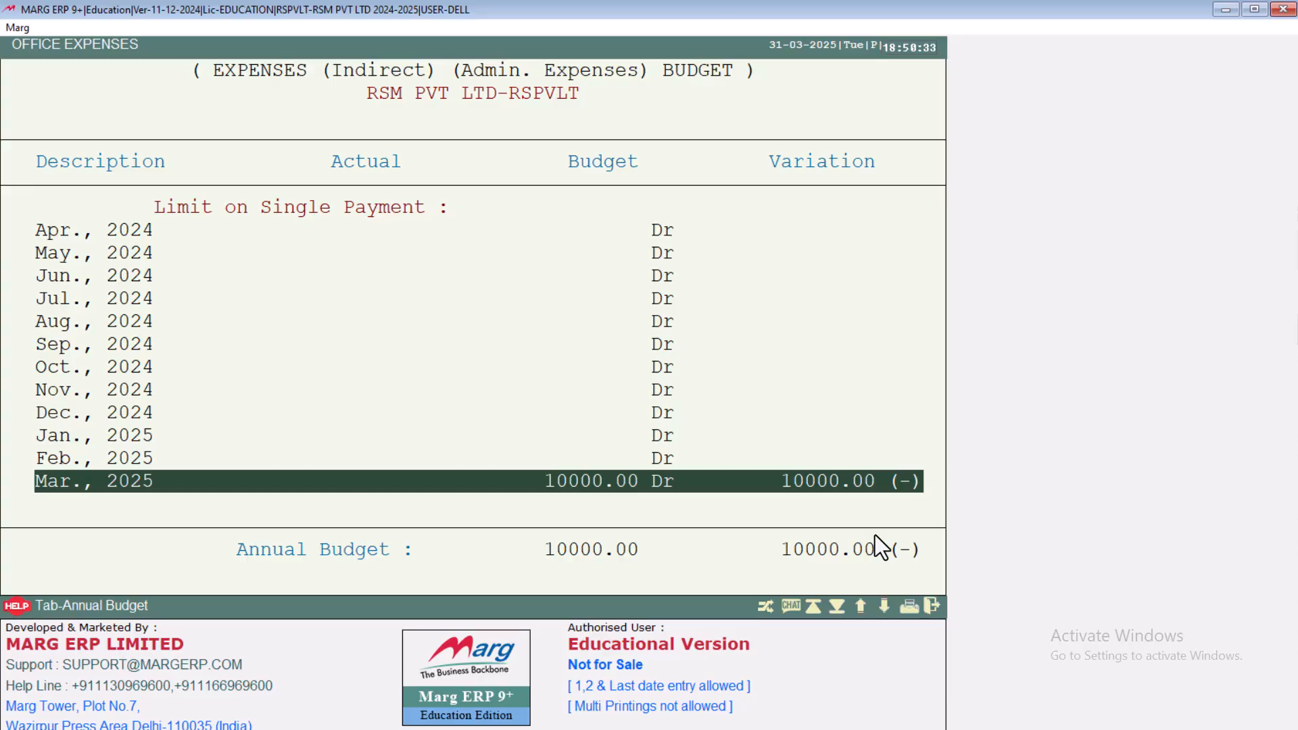
key(Escape)
key(Escape)
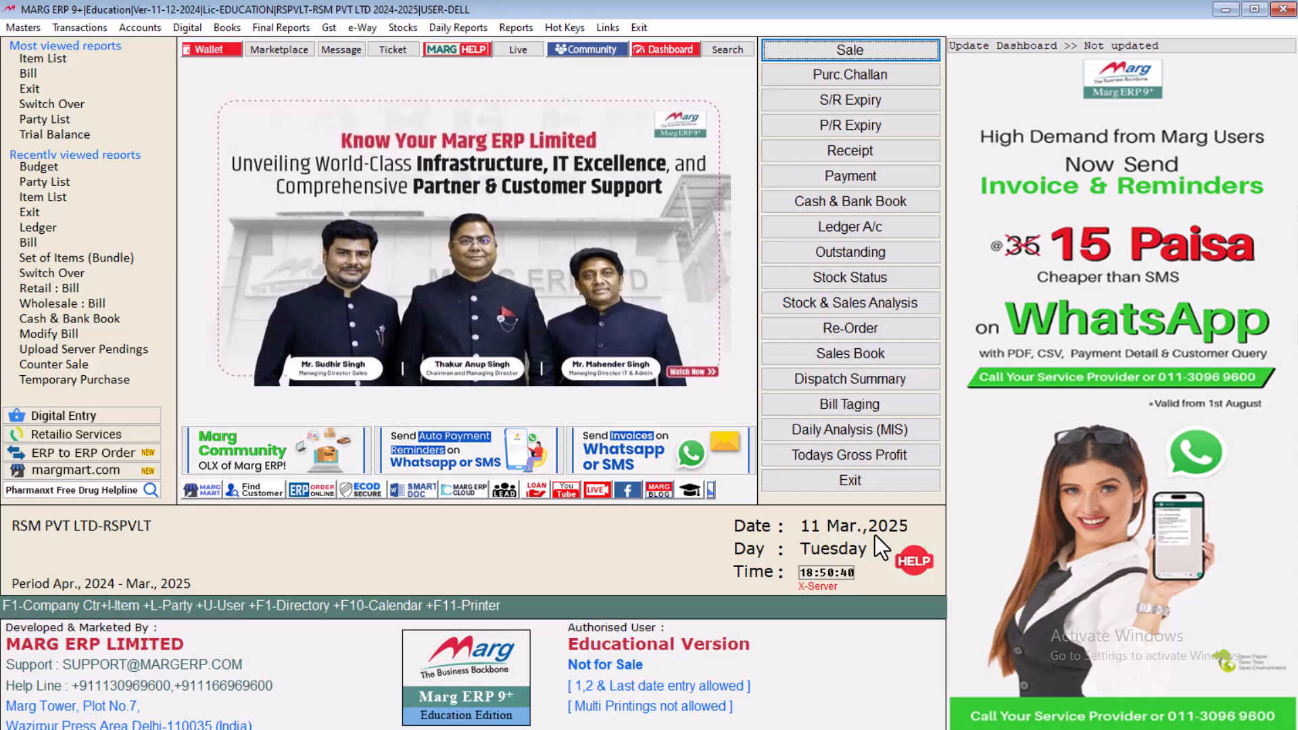
Step: Start a payment voucher dated 31-03-2025 and debit OFFICE EXPENSES with 5000
key(alt+v)
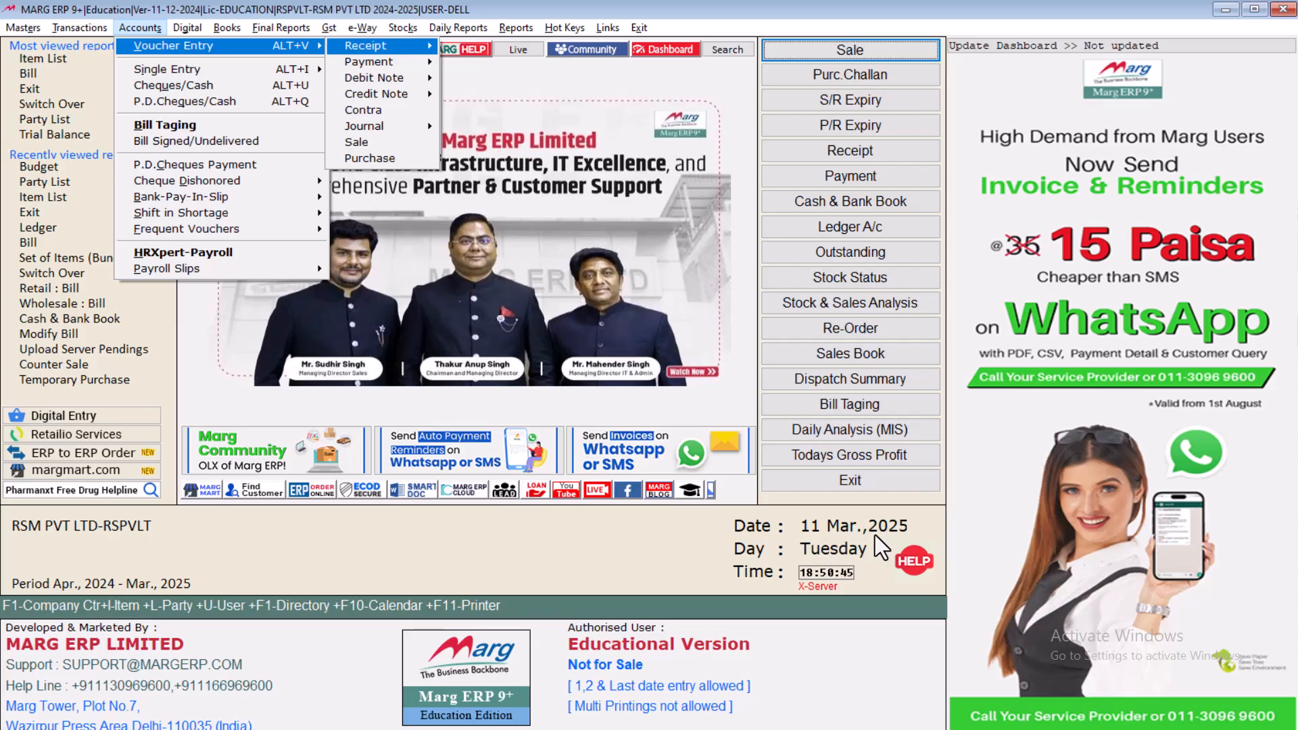
key(Down)
key(Right)
key(Return)
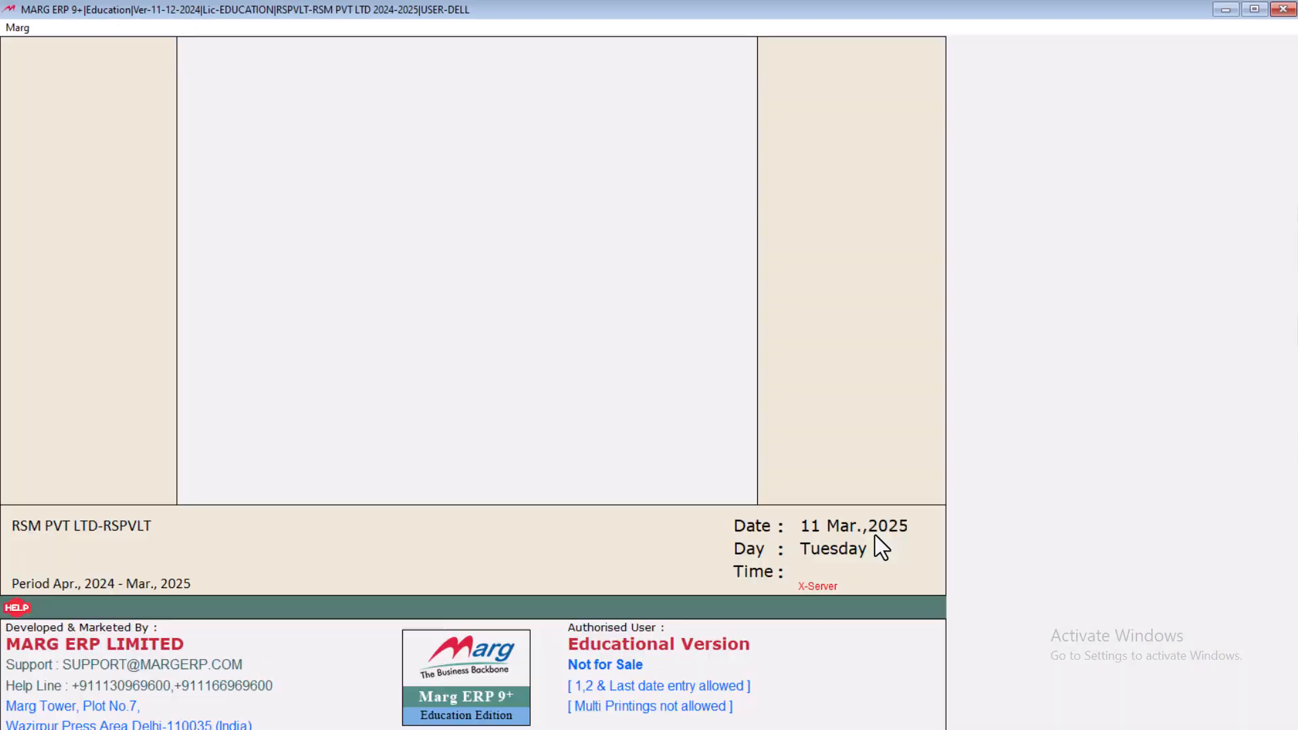
key(Return)
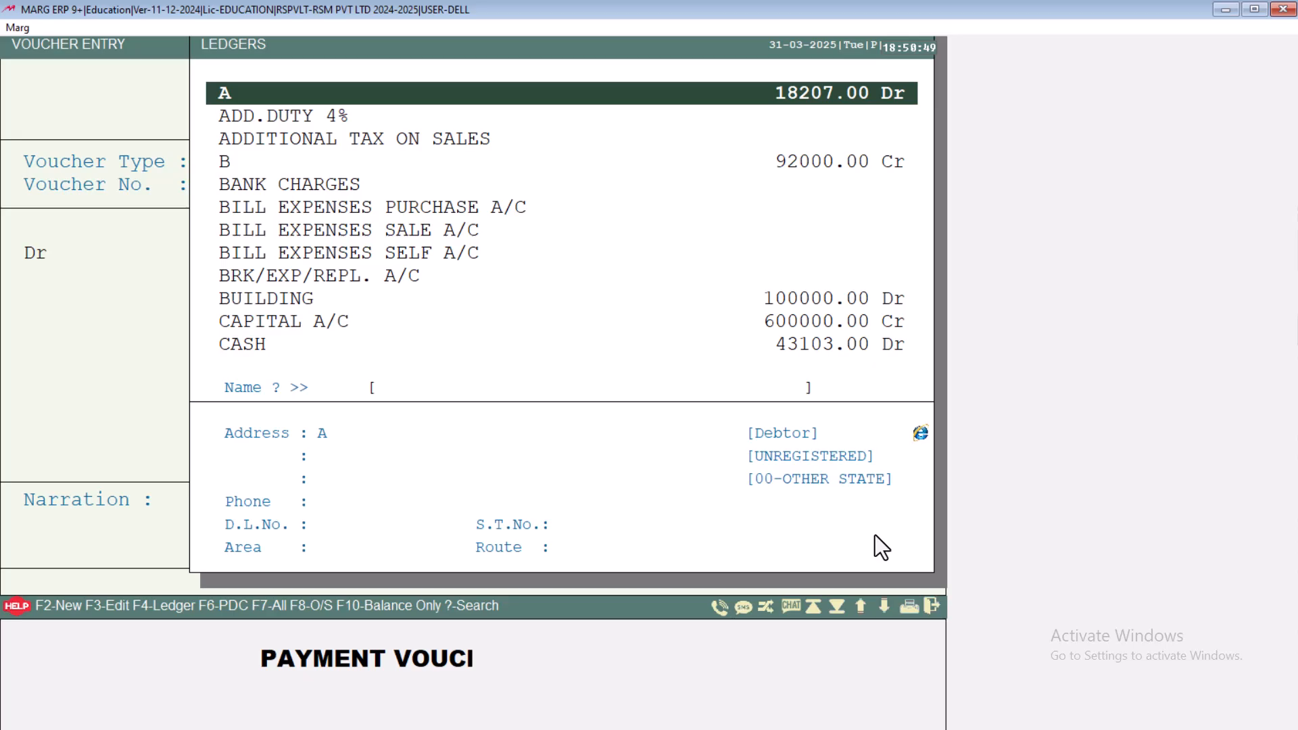
text(OFF)
key(Return)
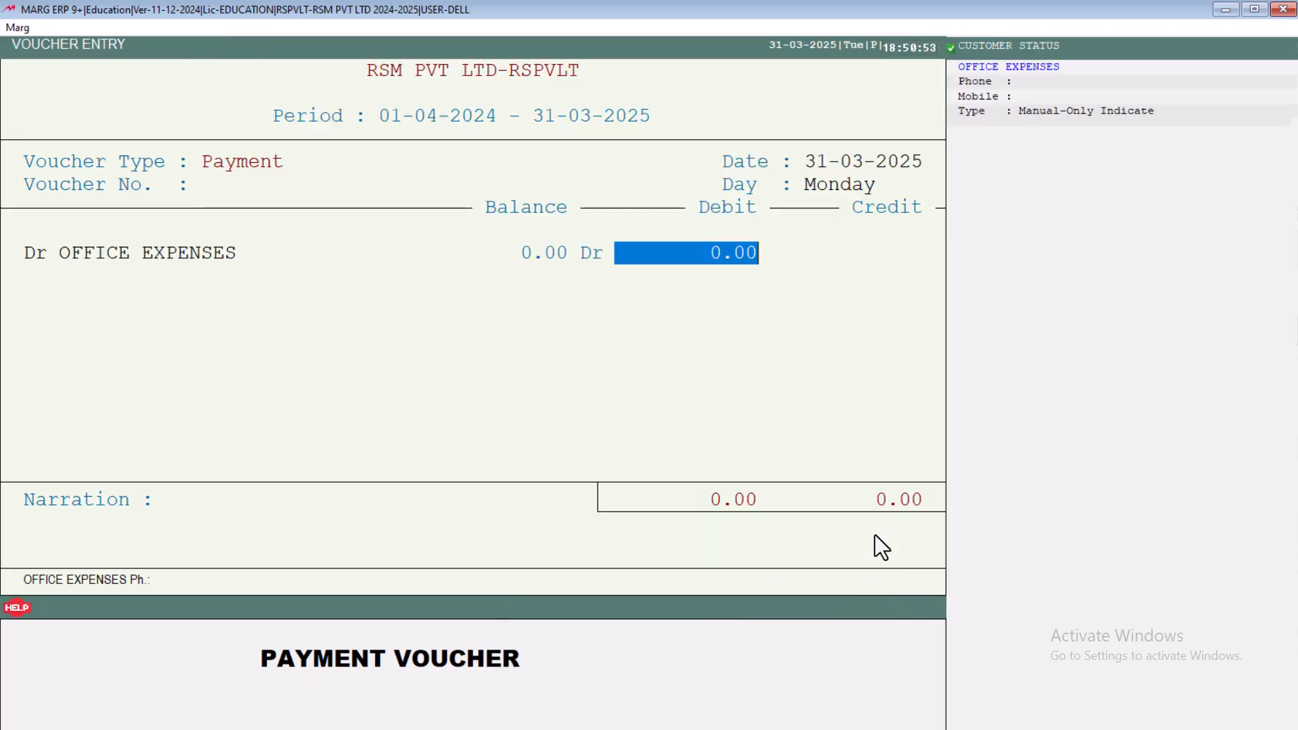
text(5000)
key(Return)
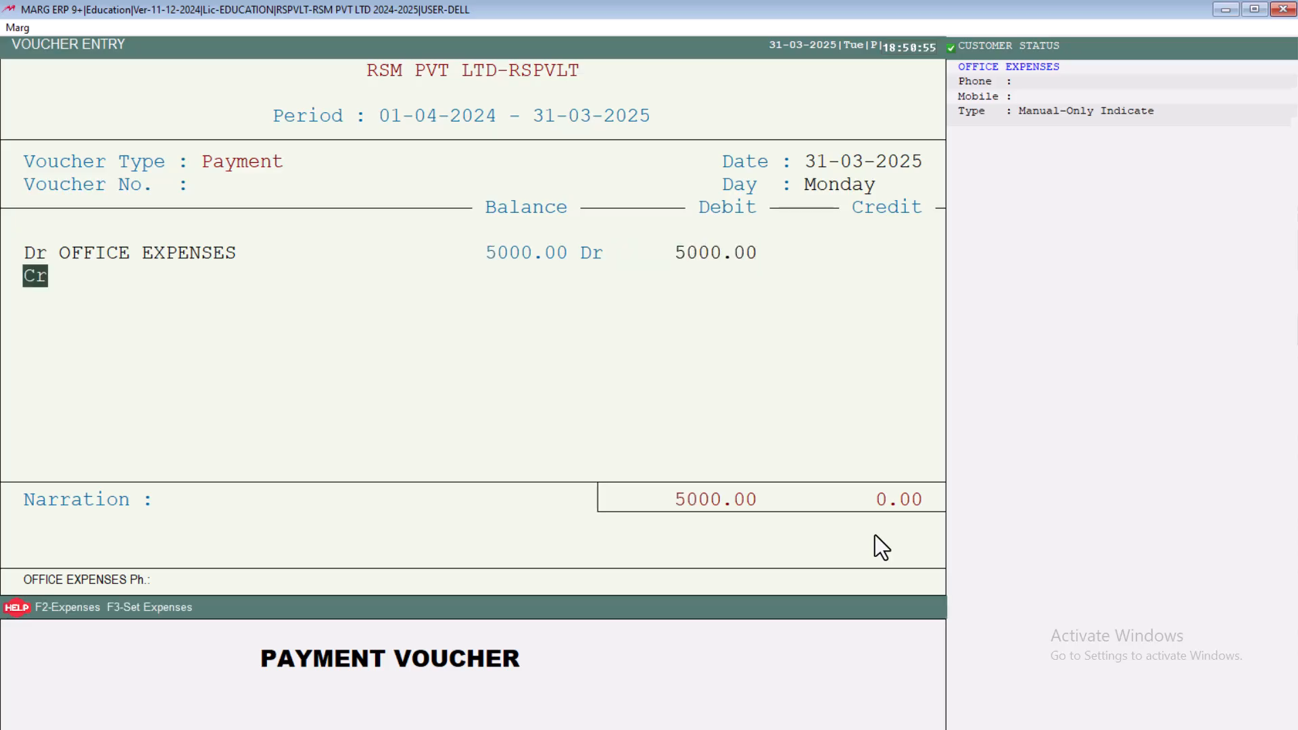
Step: Credit CASH with 5000 as the balancing entry and save the payment voucher
key(Return)
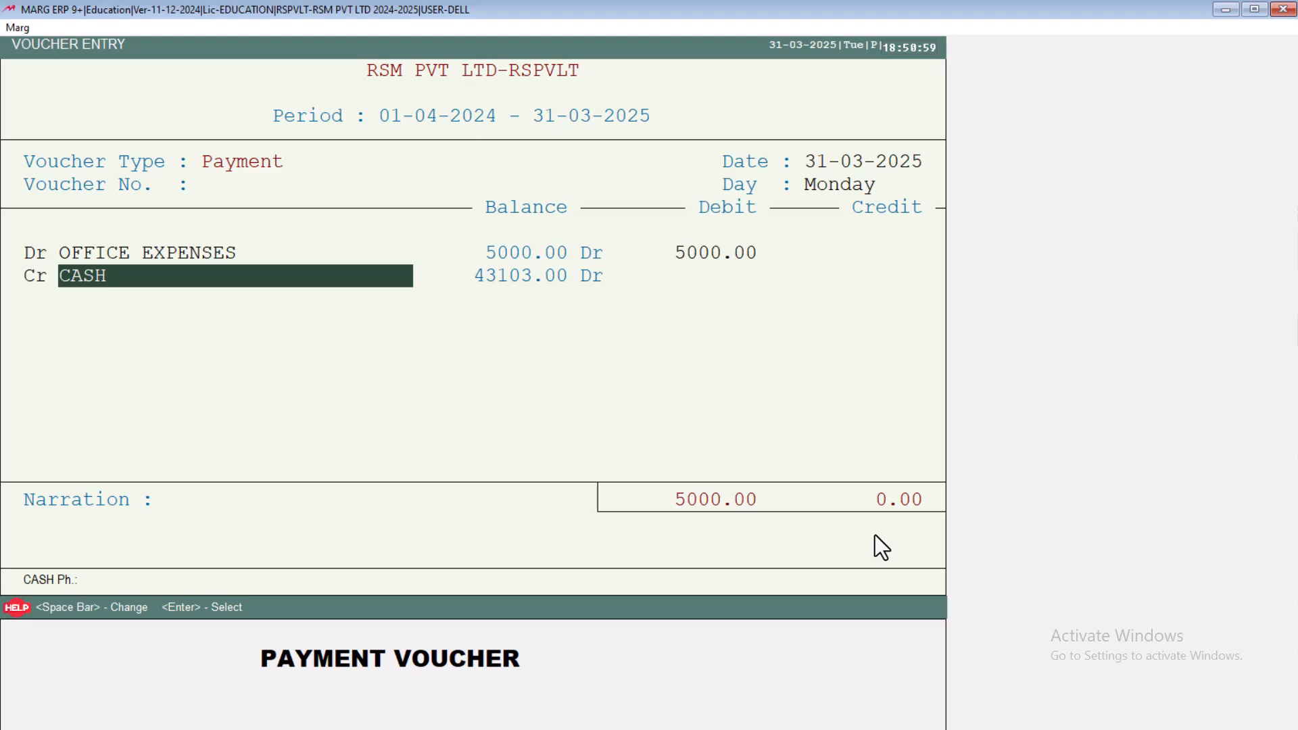
key(Return)
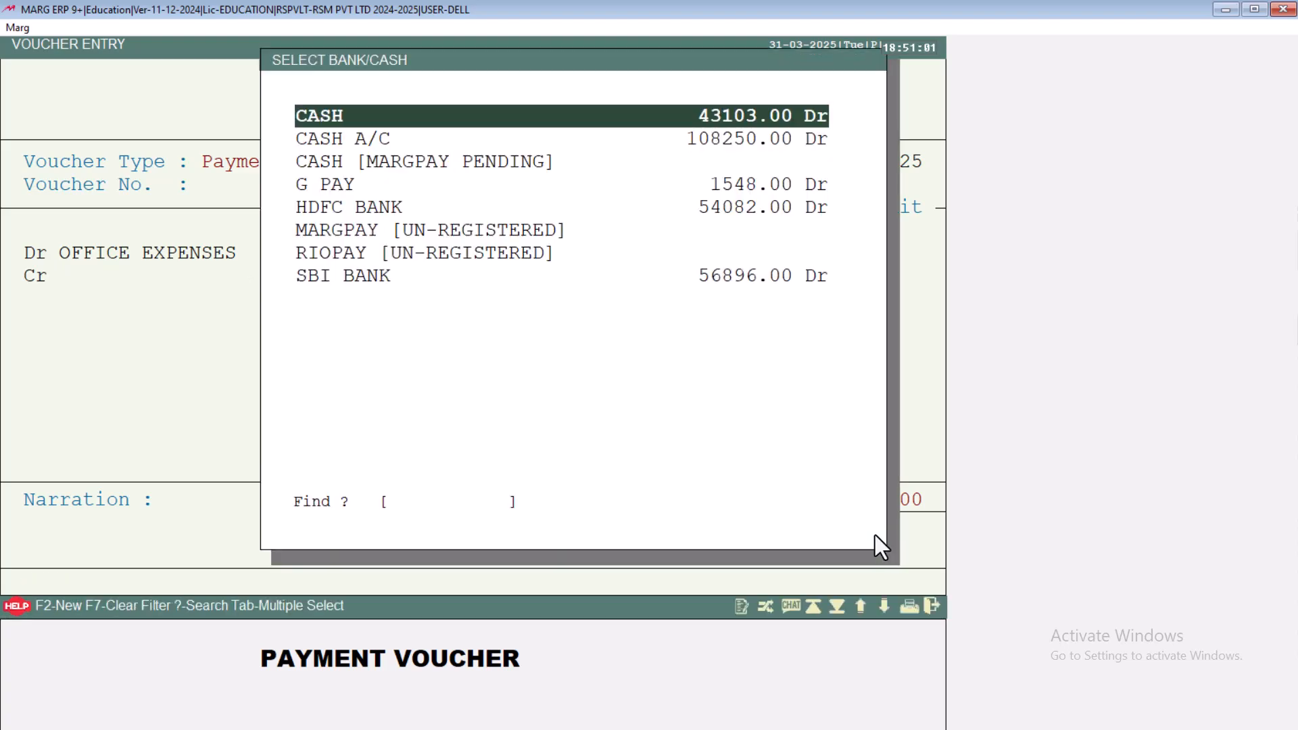
key(Down)
key(Down)
key(Up)
key(Up)
key(Return)
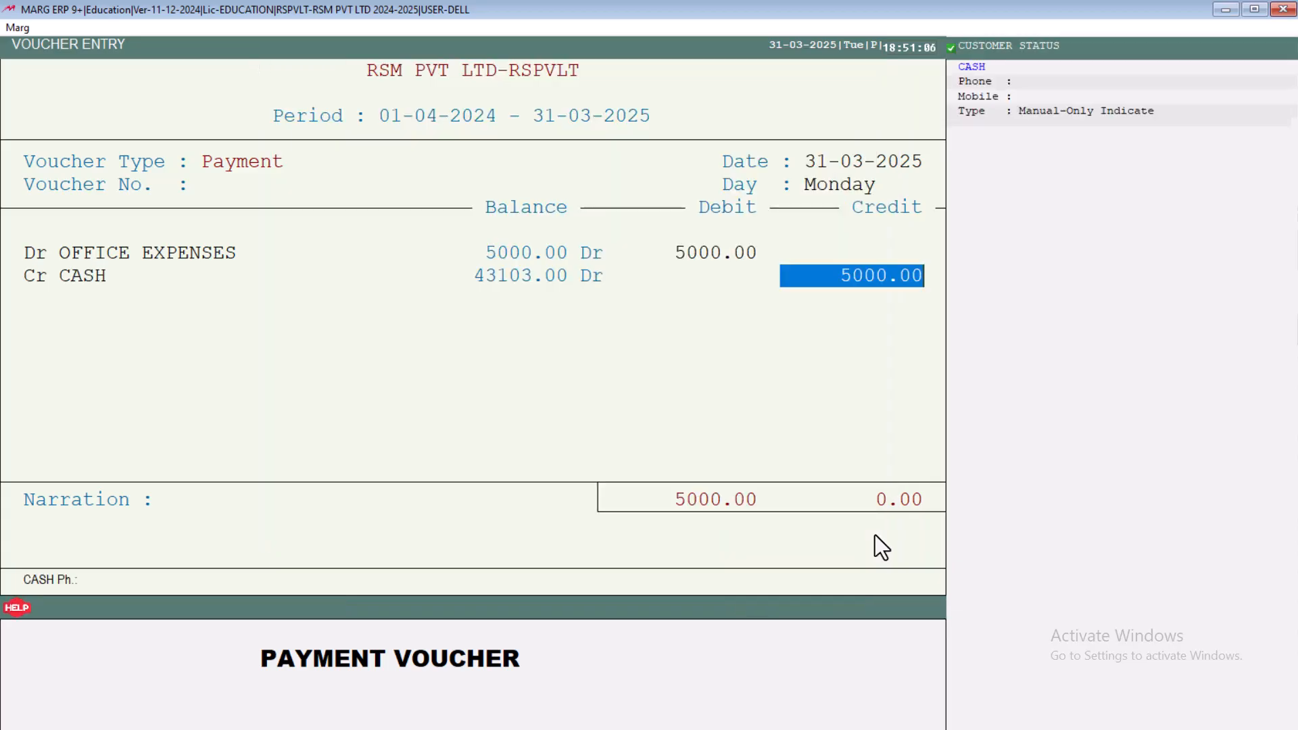
key(Return)
key(Return)
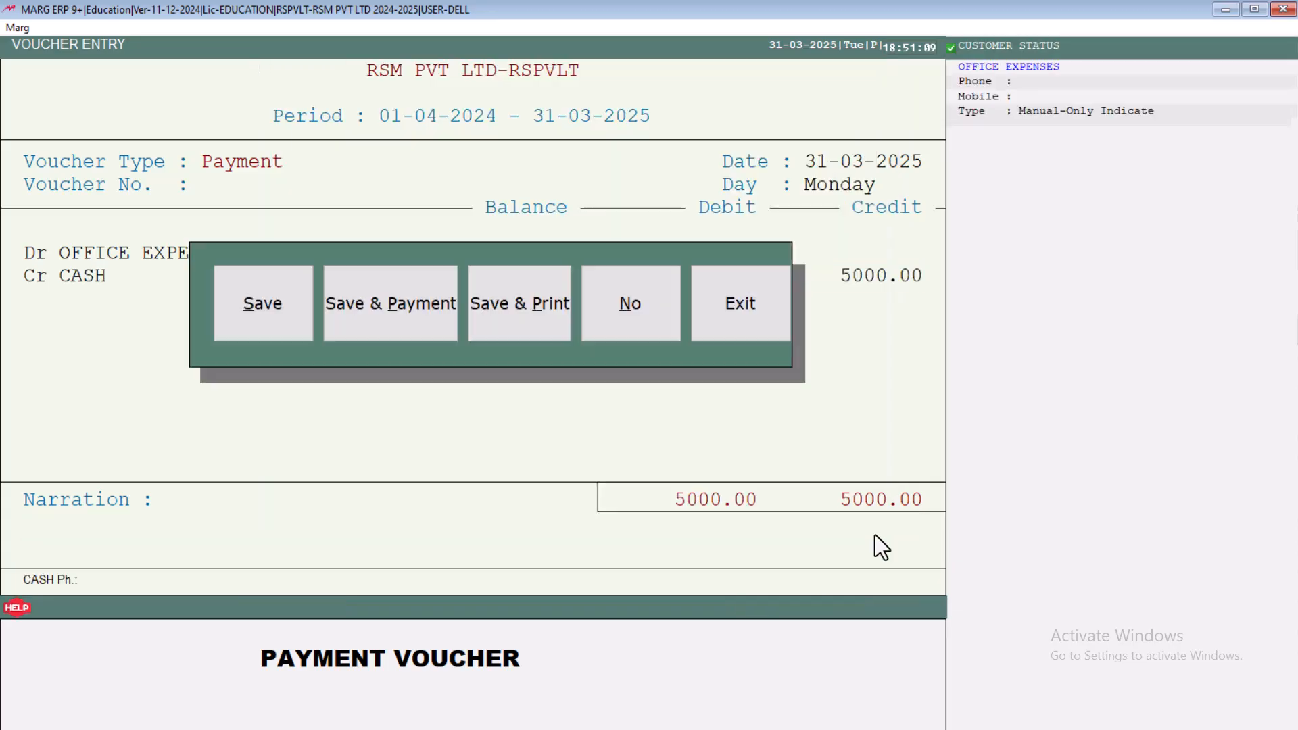
key(Return)
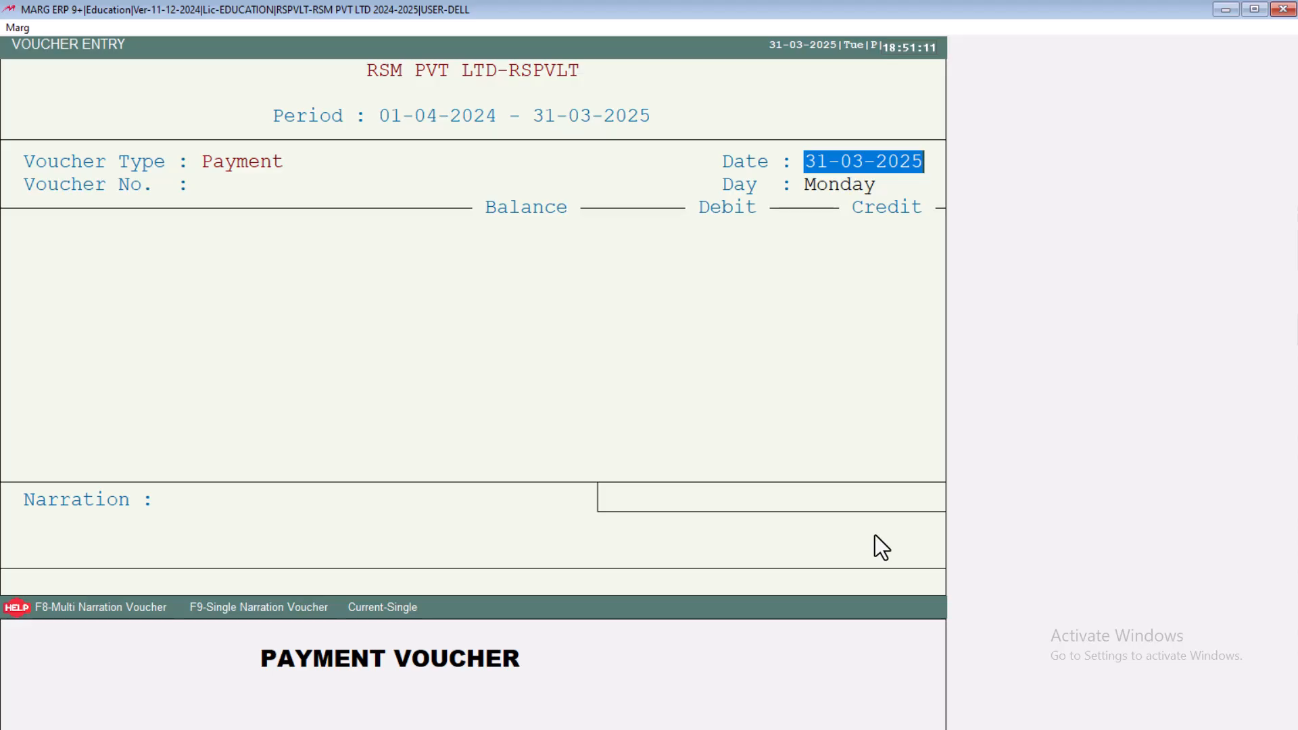
Step: Debit OFFICE EXPENSES with 6000 in a second payment voucher dated 31-03-2025, acknowledging the annual and monthly budget alerts
key(Return)
key(Return)
text(6000)
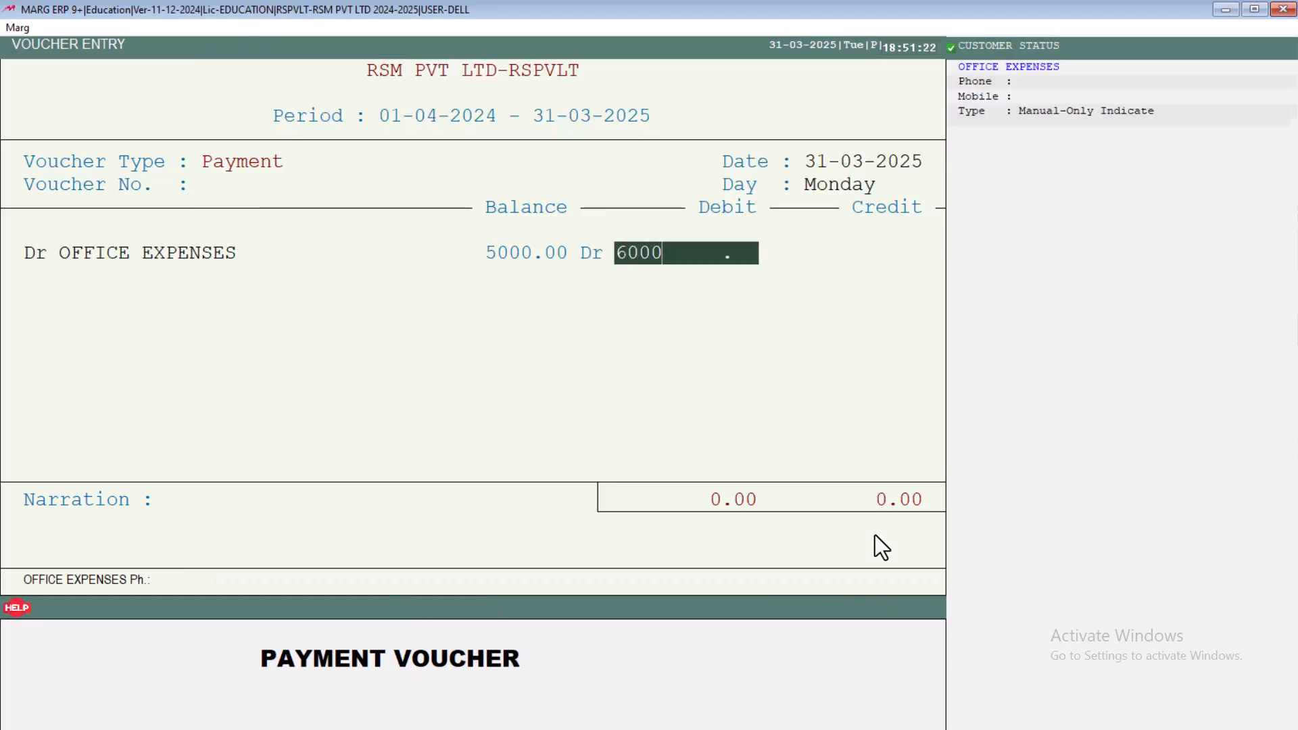
key(Return)
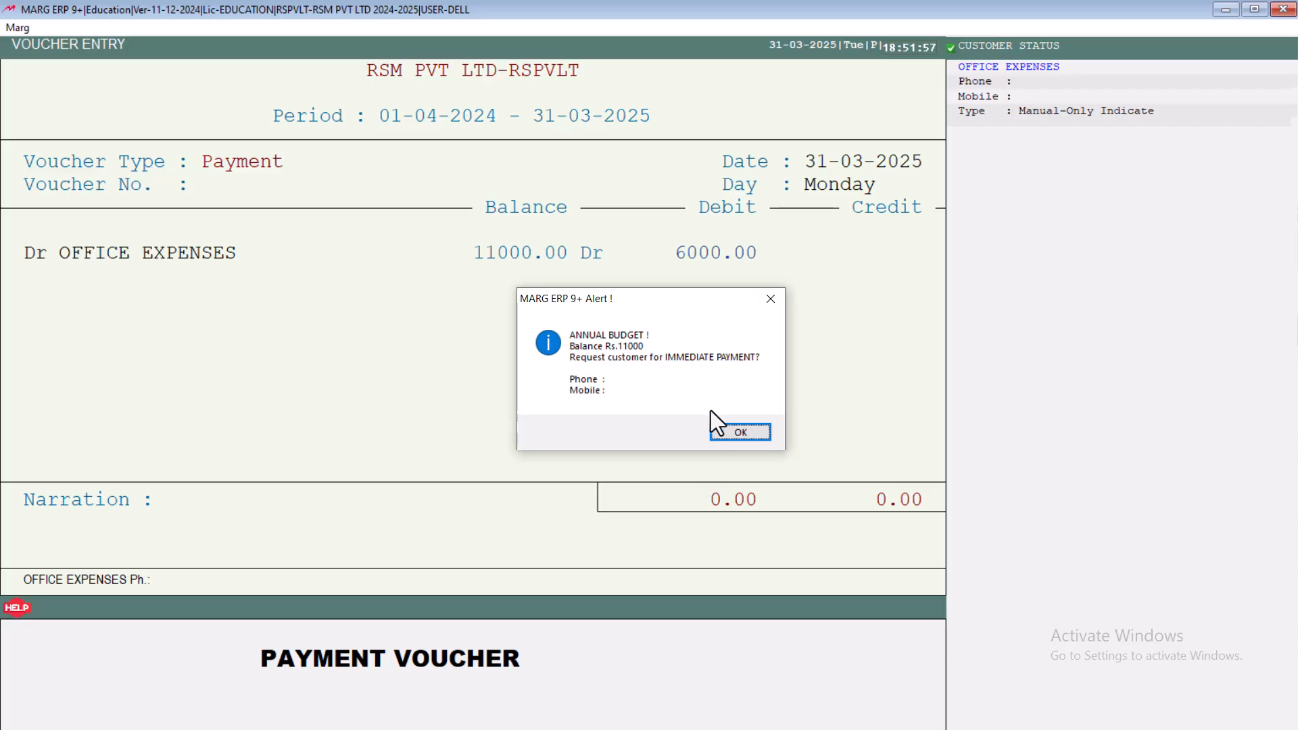
click(723, 428)
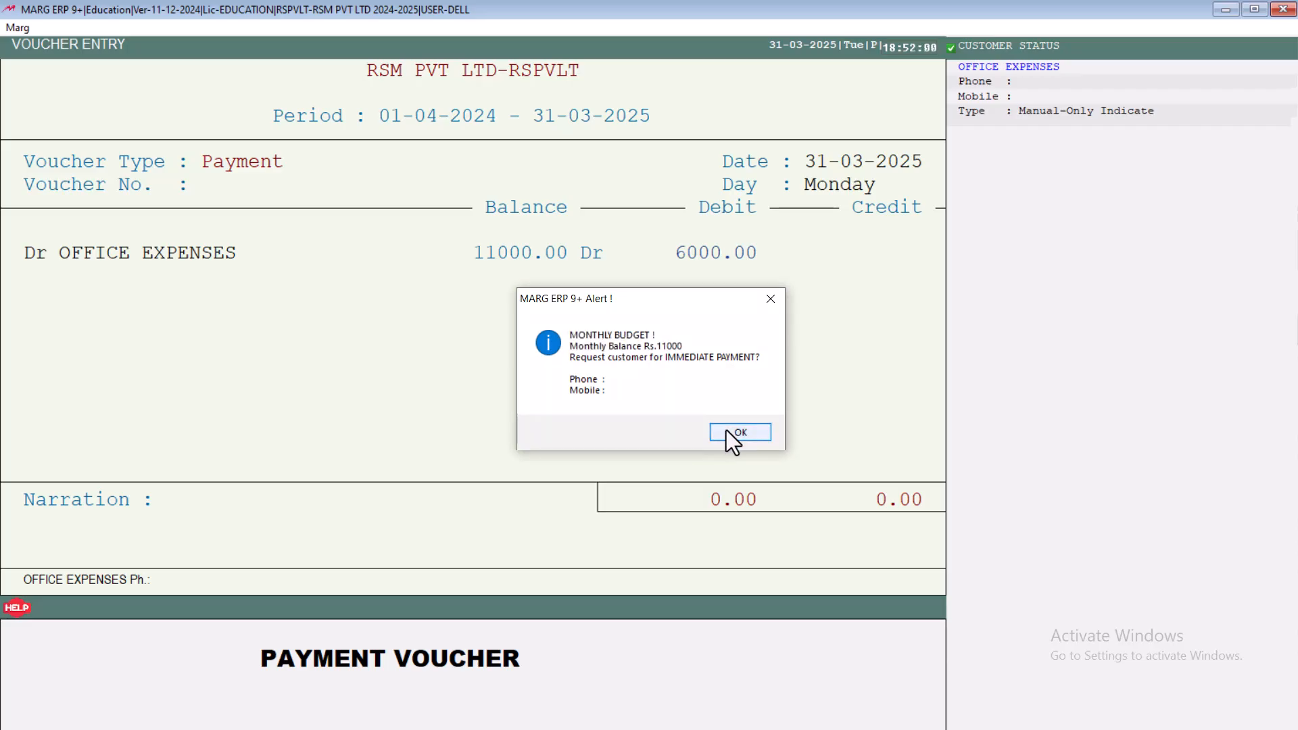
click(739, 432)
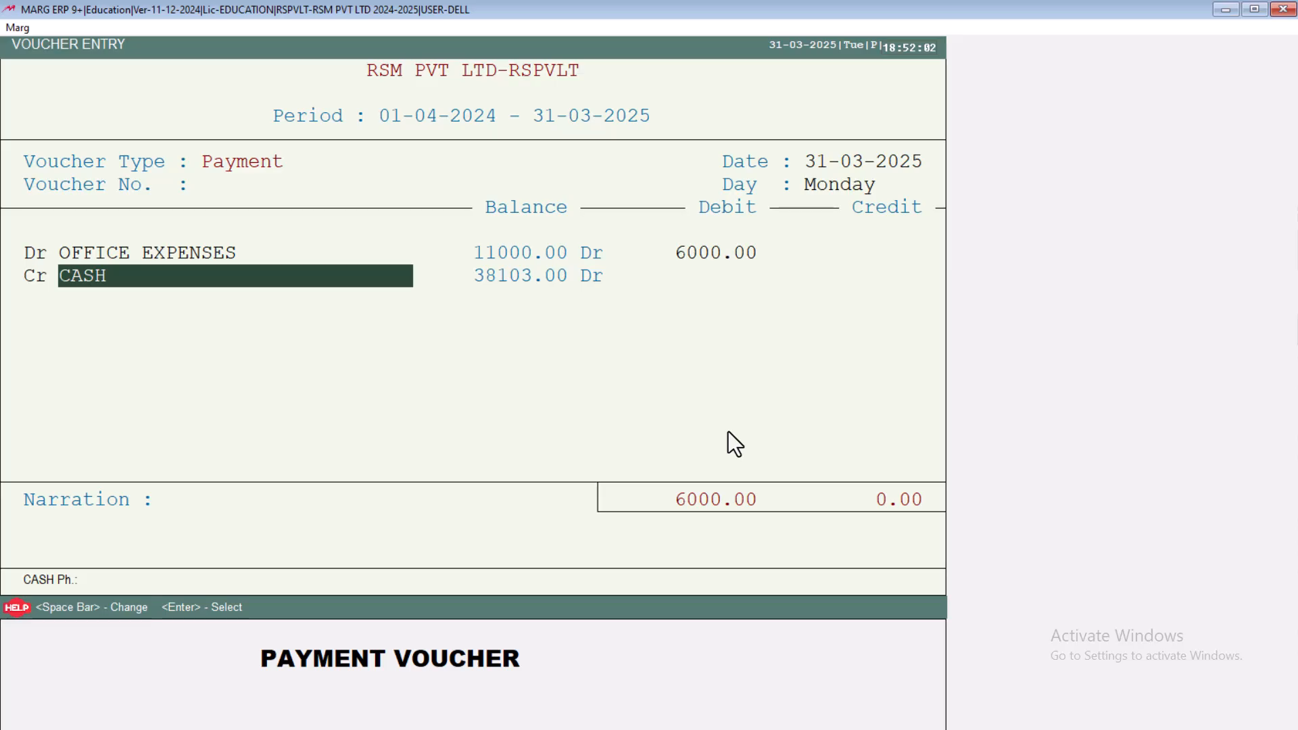
Step: Credit CASH with 6000, save the second payment voucher and leave voucher entry
key(Return)
key(Return)
key(Return)
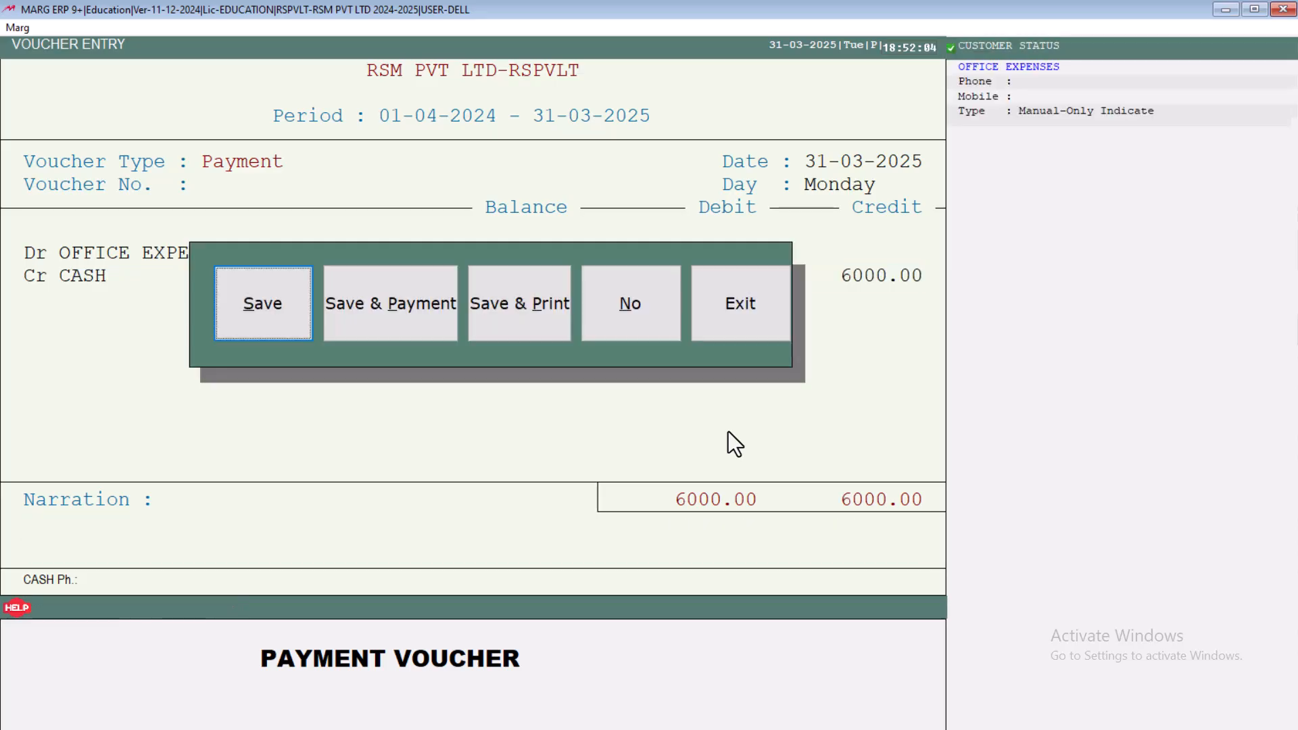
key(Return)
key(Escape)
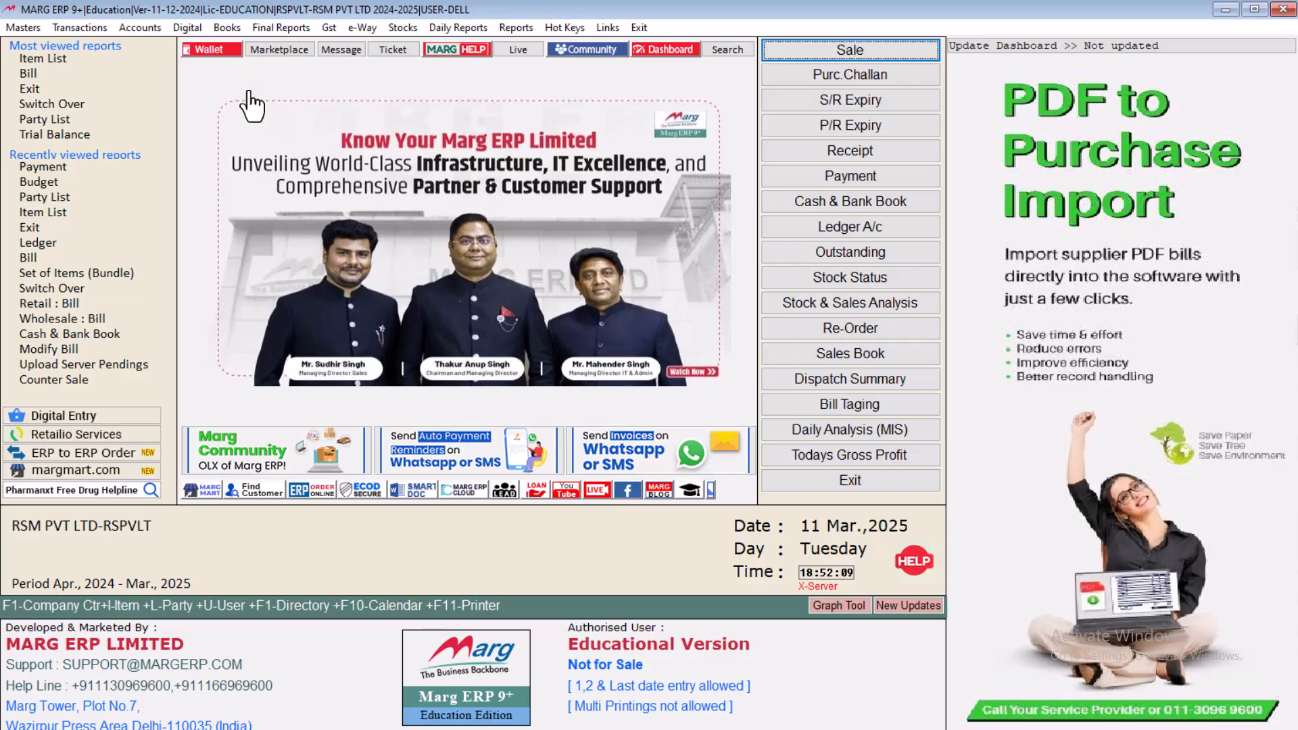
Step: Open the ledger-wise budget analysis and bring up the monthly budget of OFFICE EXPENSES from it
click(229, 29)
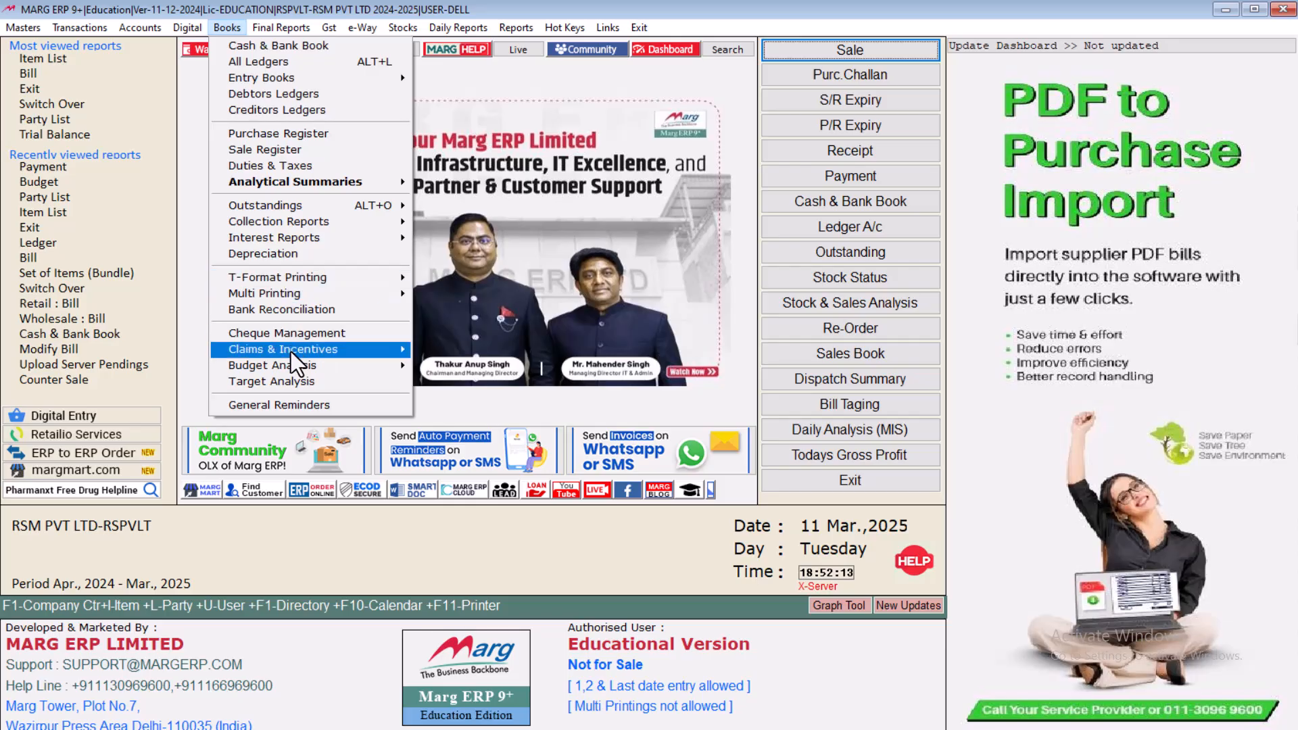
mouse_move(293, 368)
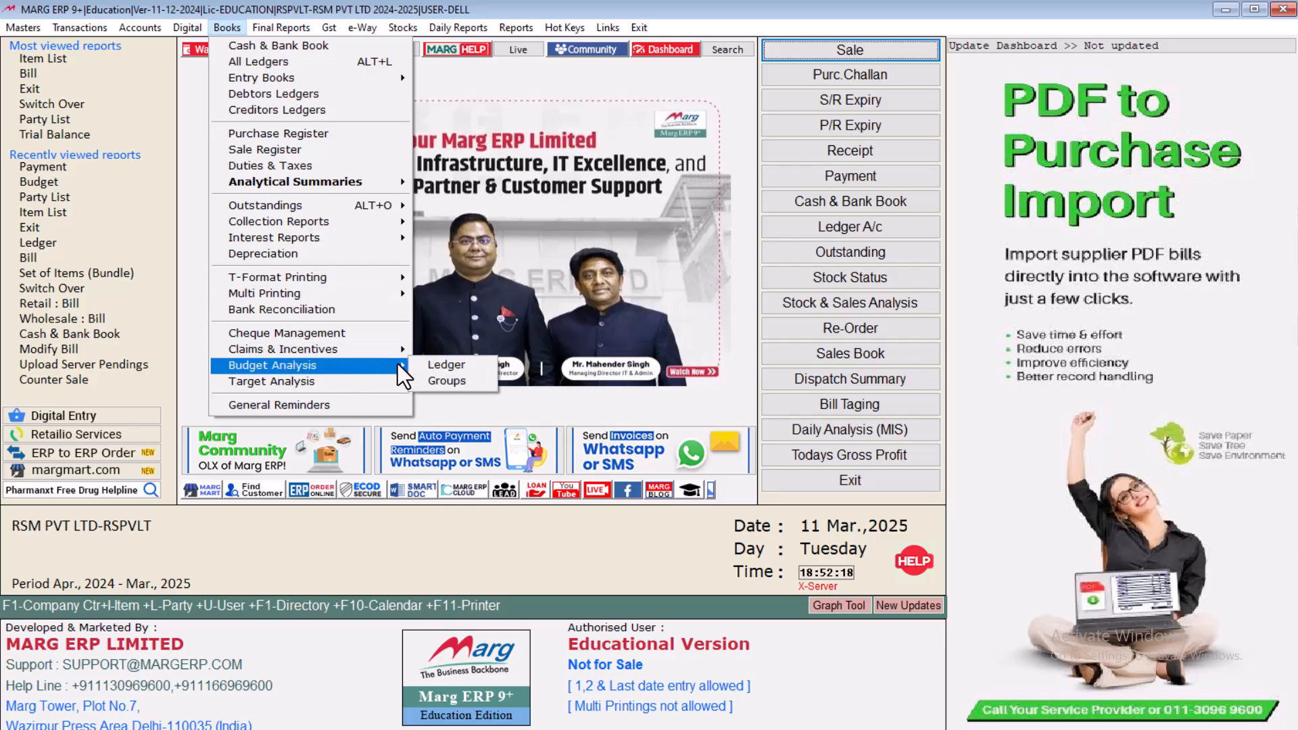
click(431, 368)
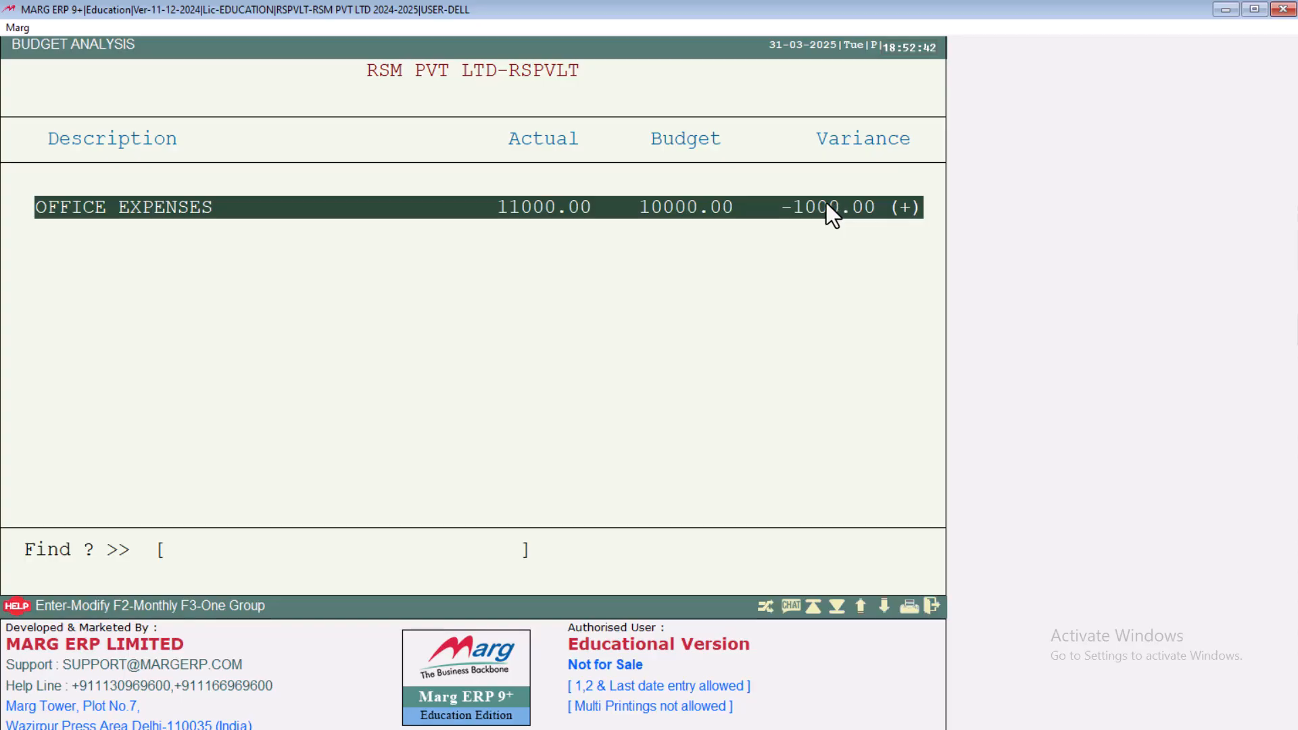
key(Return)
key(Up)
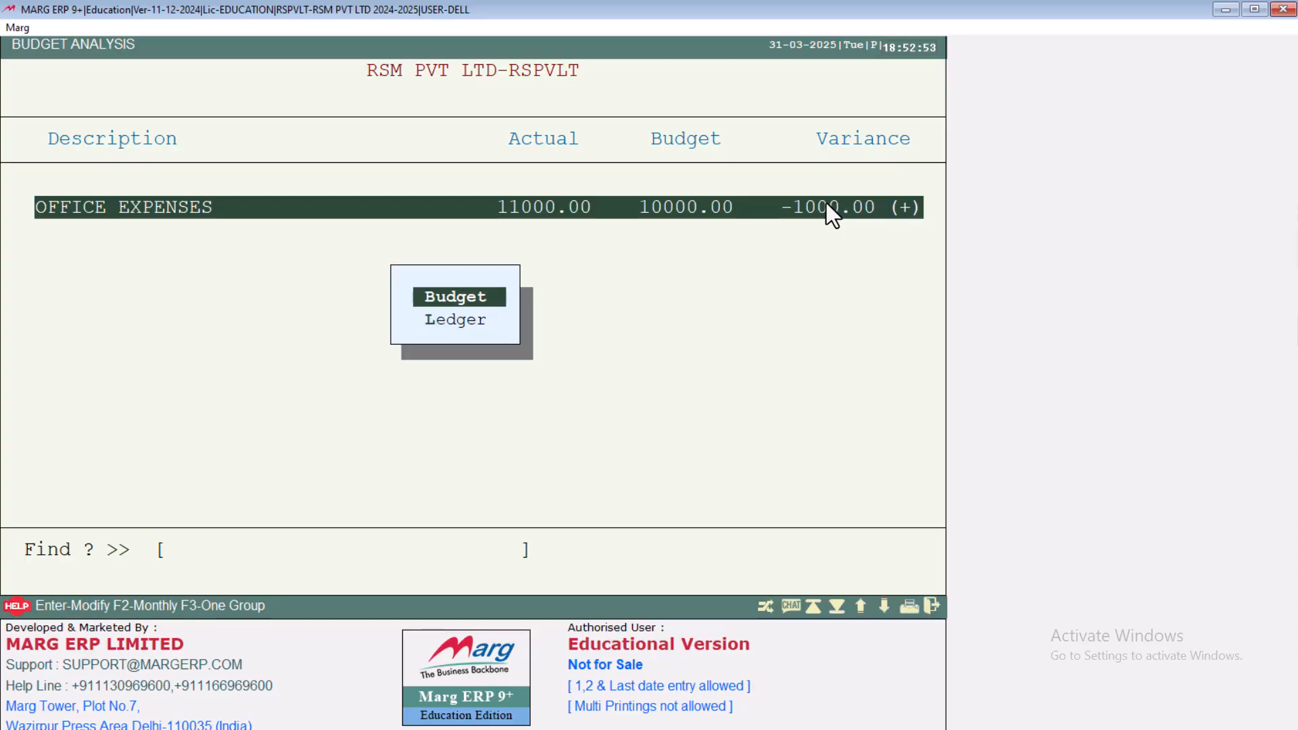
key(Return)
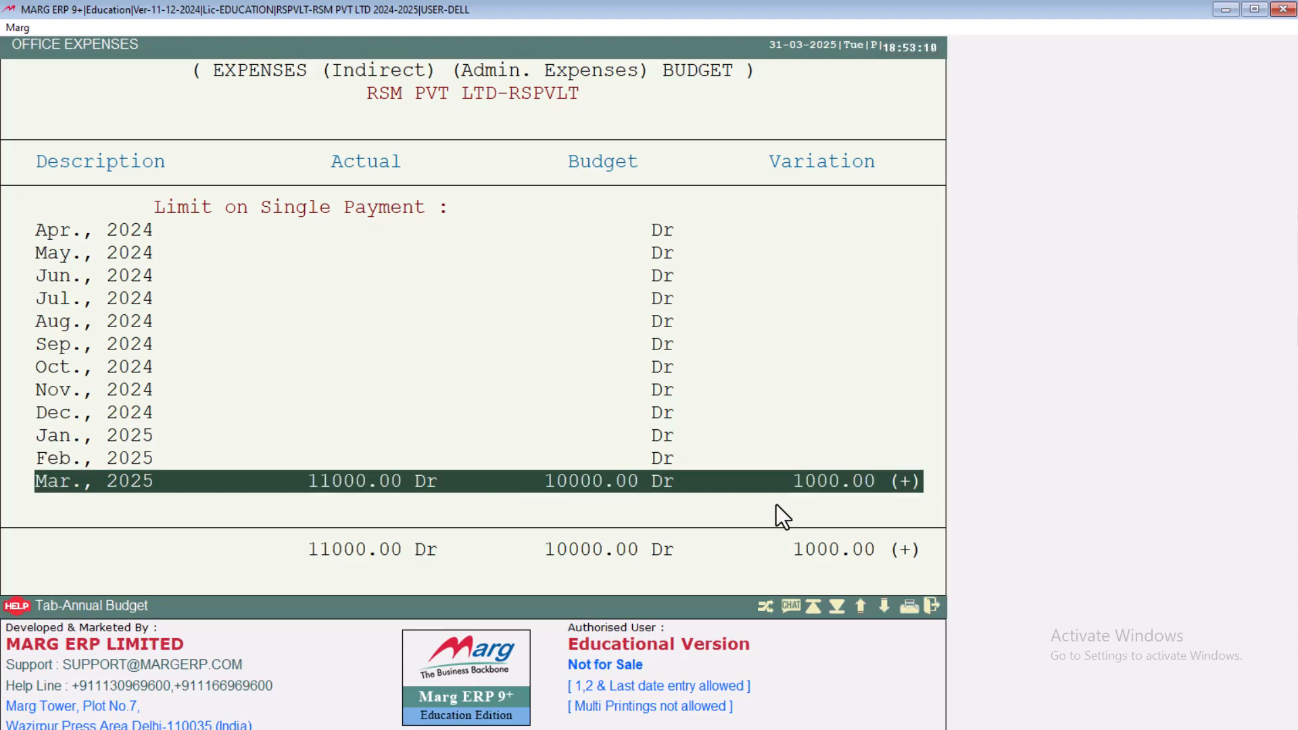
Step: Set the March 2025 budget of OFFICE EXPENSES to 11000 and return to the main screen
click(593, 484)
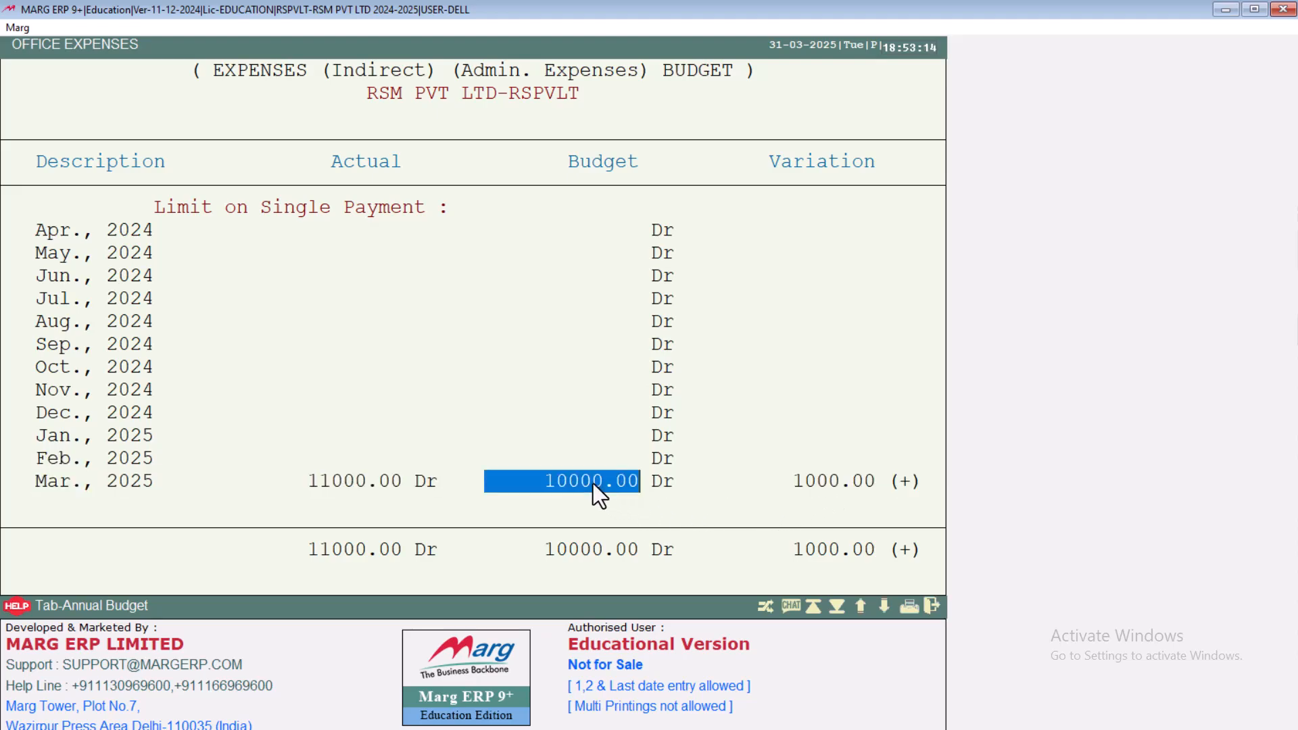
text(1100)
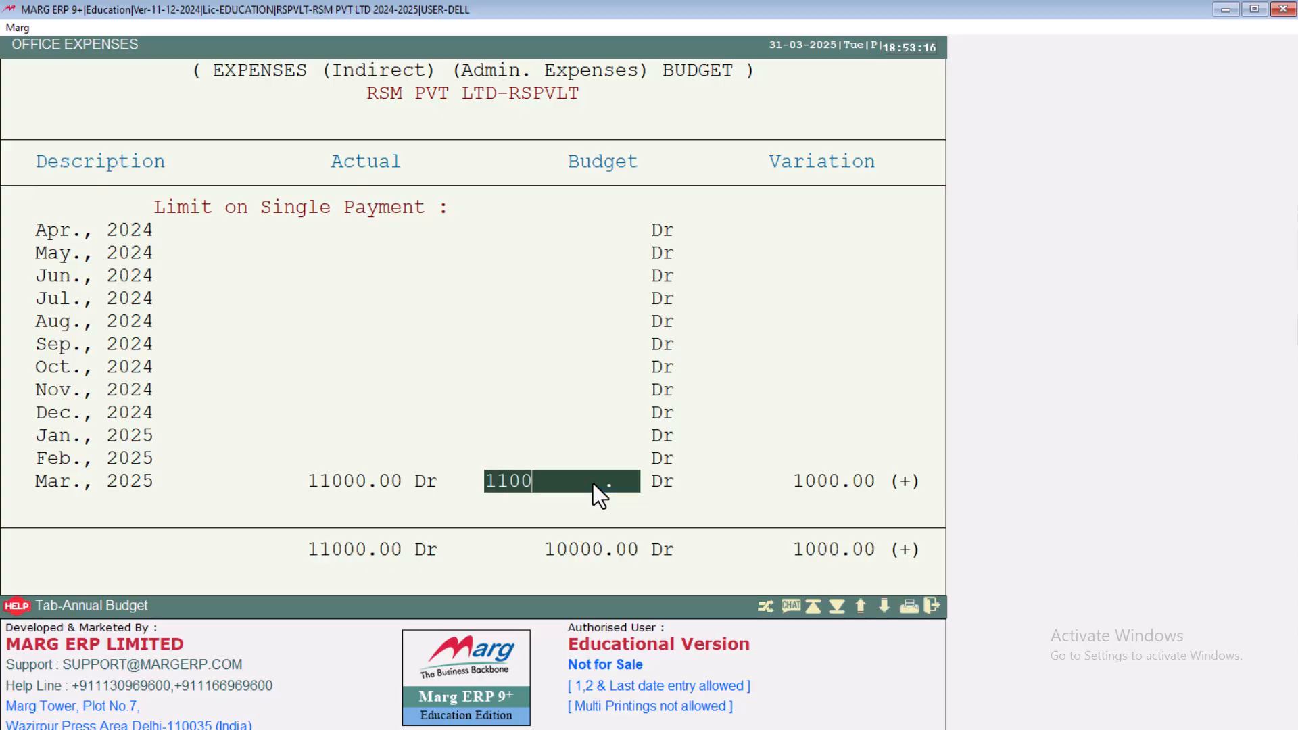
text(0)
key(Return)
key(Up)
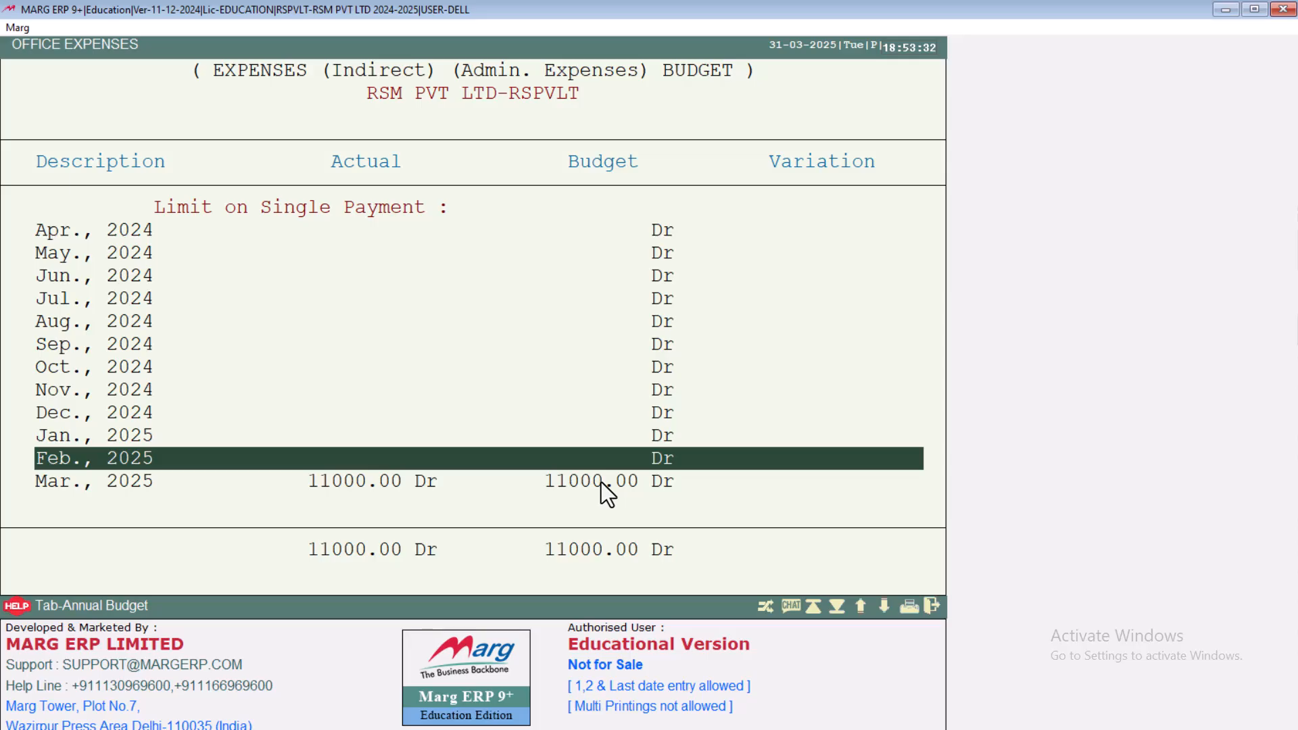
key(Escape)
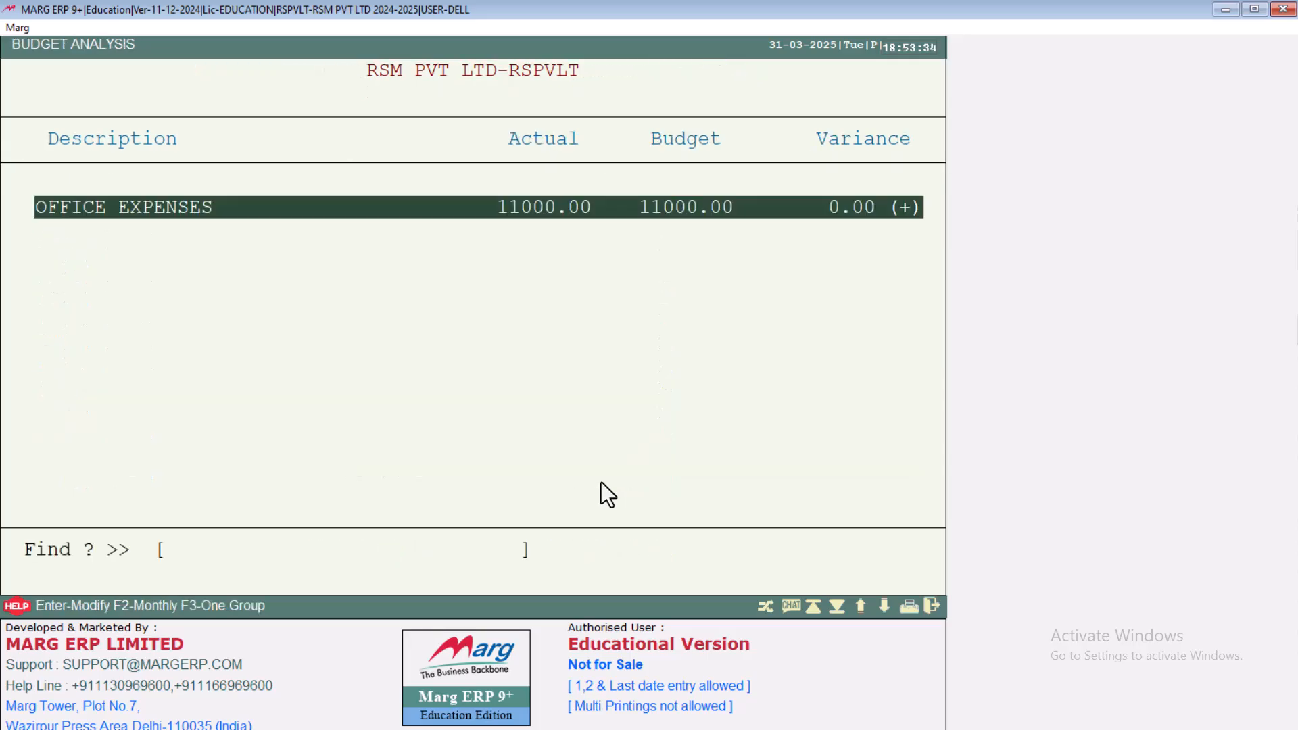
key(Escape)
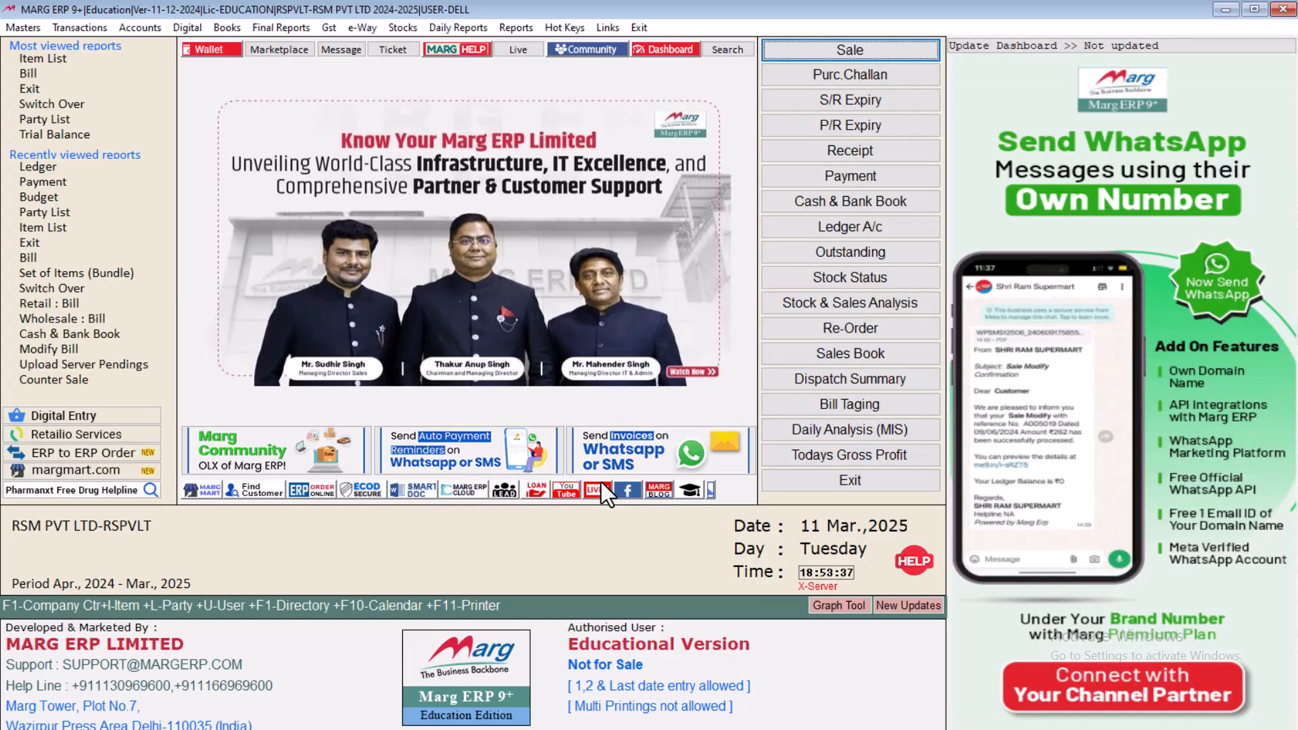